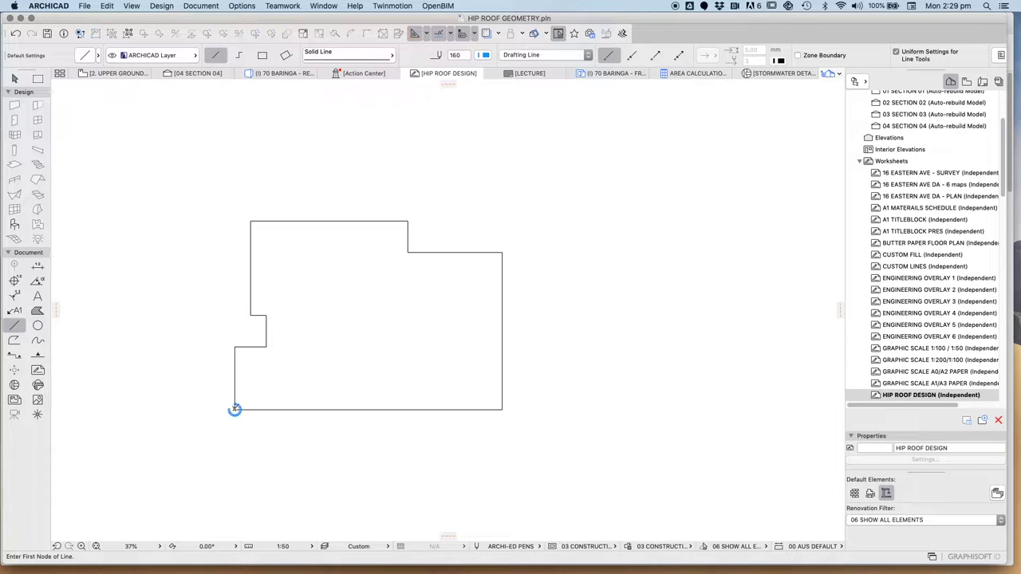
# Draw two crossing 45° hip lines on the lower-left wing and trim their overshoots so they meet.
pyautogui.click(235, 409)
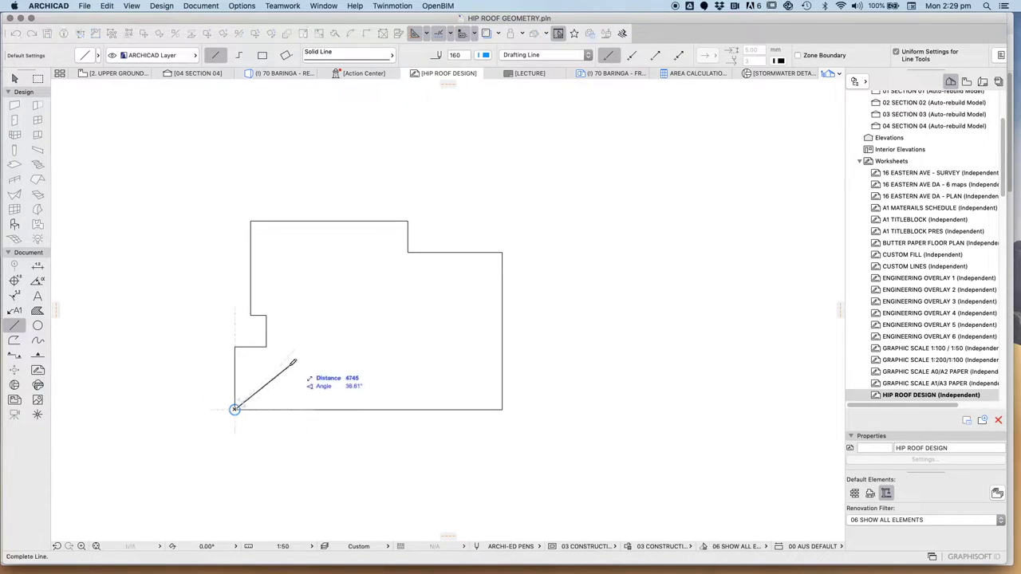
pyautogui.scroll(1, 271, 372)
pyautogui.scroll(2, 271, 372)
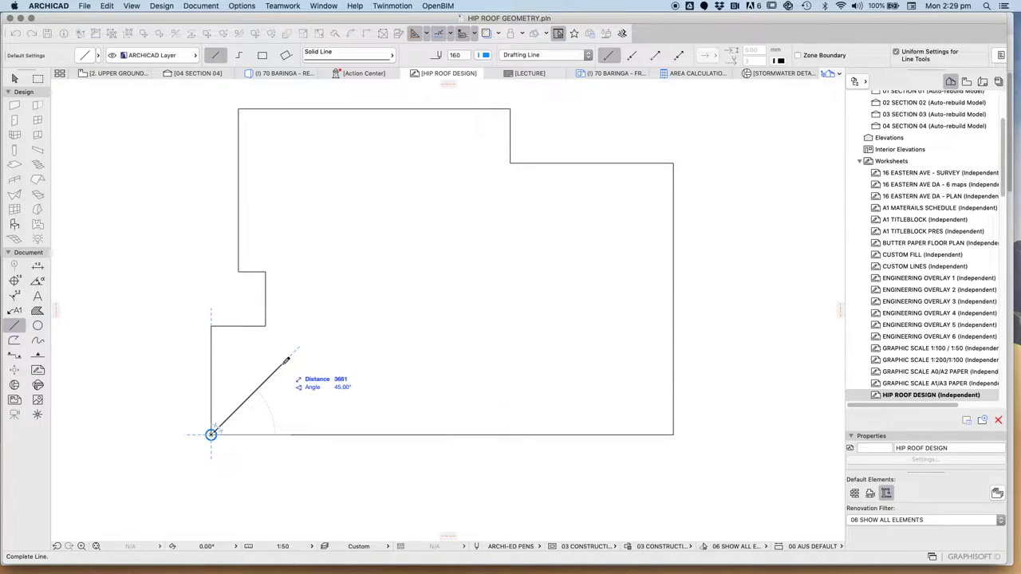
pyautogui.click(283, 362)
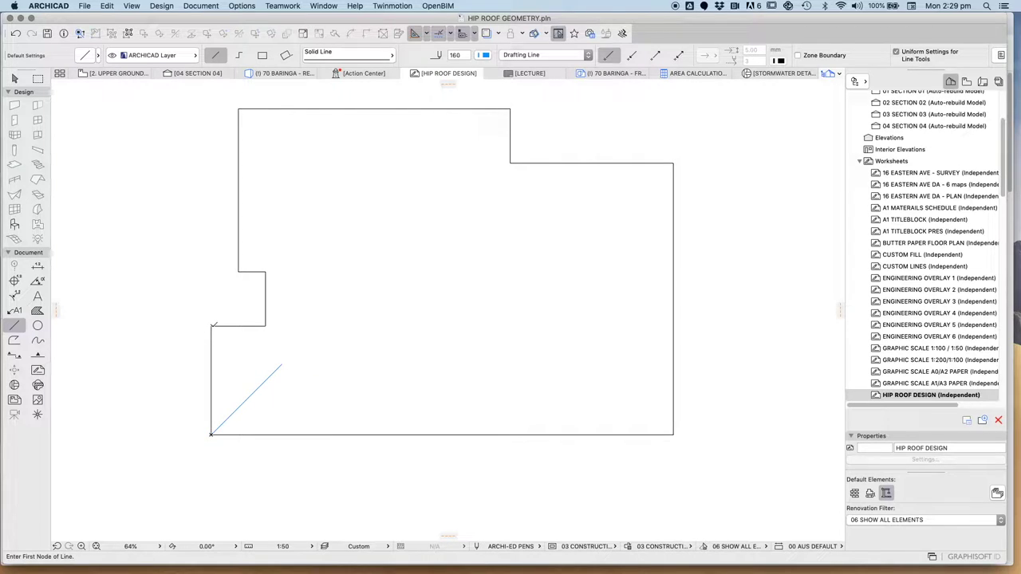
pyautogui.click(212, 326)
pyautogui.click(288, 398)
pyautogui.scroll(5, 281, 393)
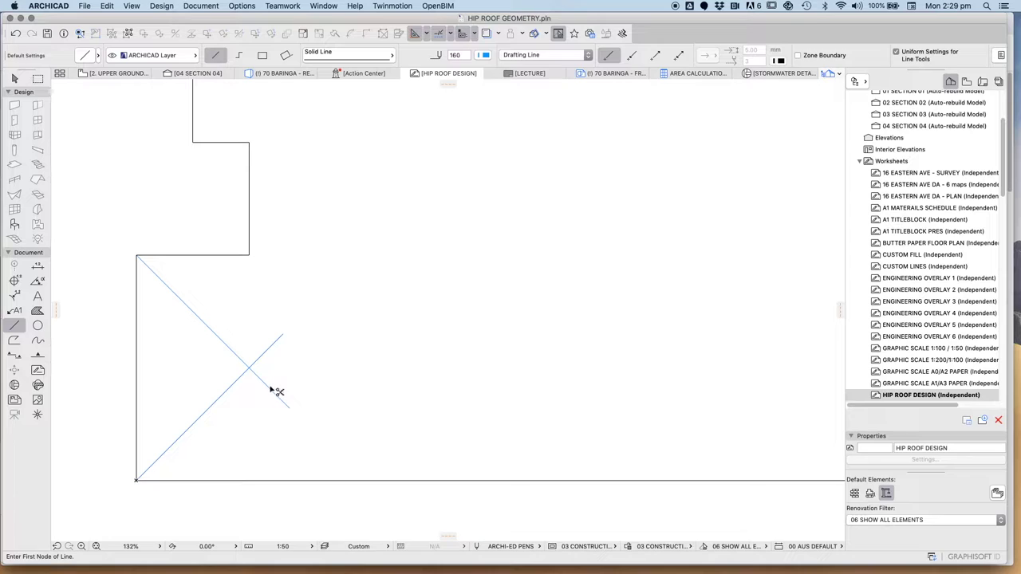
pyautogui.keyDown('super'); pyautogui.click(275, 390); pyautogui.keyUp('super')
pyautogui.keyDown('super'); pyautogui.click(267, 352); pyautogui.keyUp('super')
pyautogui.scroll(-8, 269, 371)
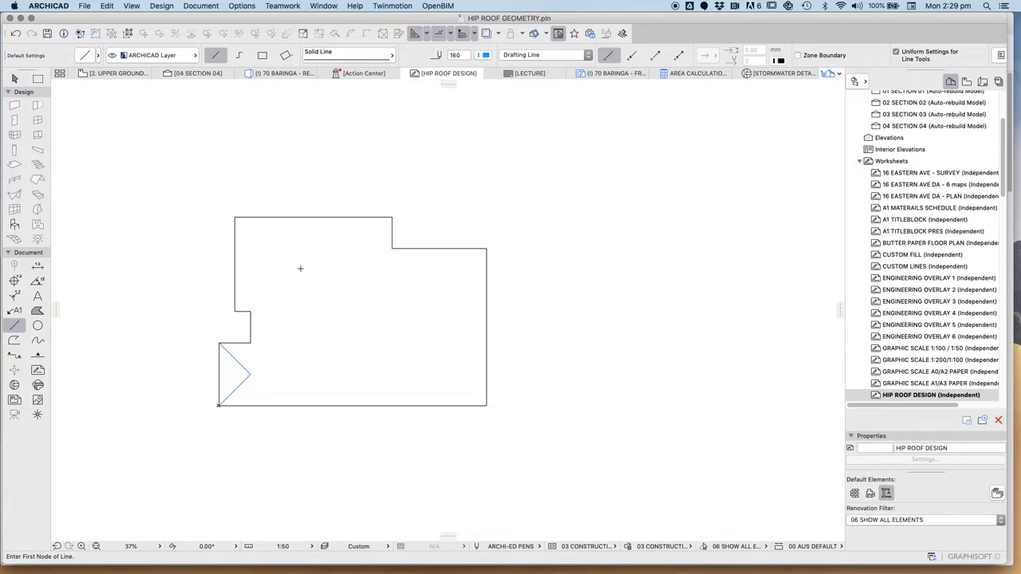
pyautogui.scroll(2, 300, 268)
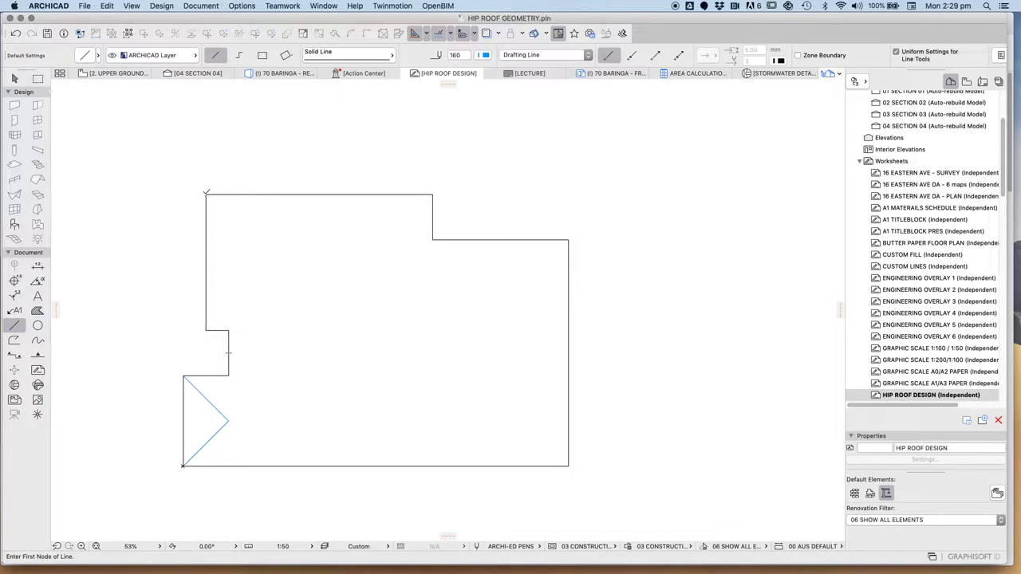
# Draw and trim the pair of 45° hip lines on the upper-left wing so they meet at a point.
pyautogui.click(206, 194)
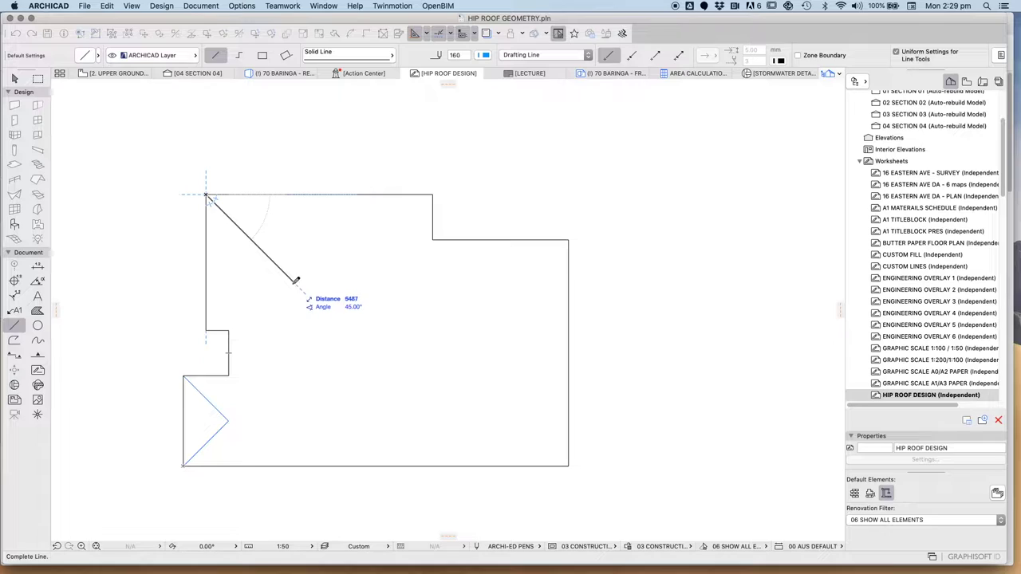
pyautogui.click(295, 281)
pyautogui.click(206, 329)
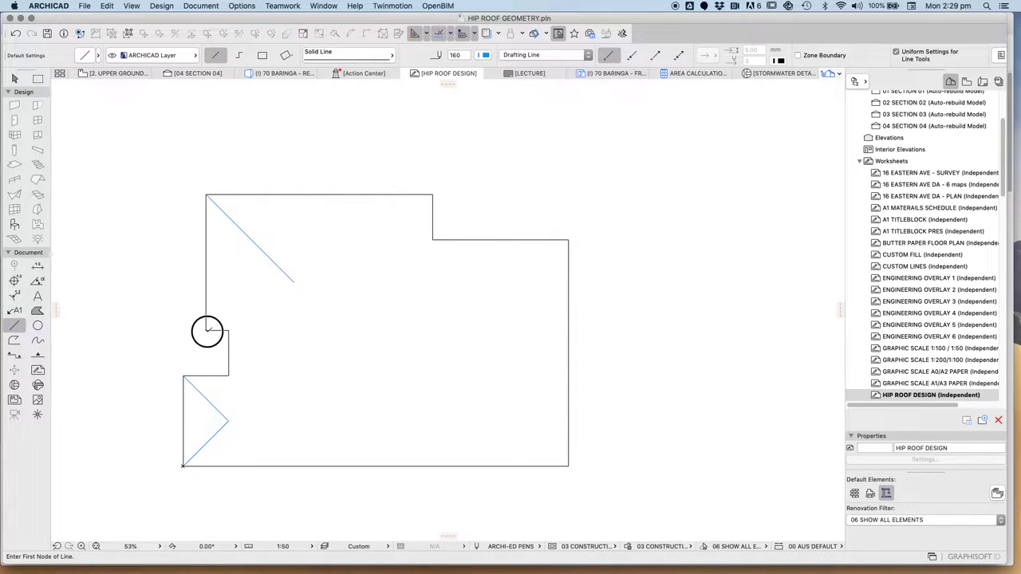
pyautogui.click(281, 255)
pyautogui.keyDown('super'); pyautogui.click(279, 257); pyautogui.keyUp('super')
pyautogui.keyDown('super'); pyautogui.click(285, 274); pyautogui.keyUp('super')
pyautogui.click(432, 194)
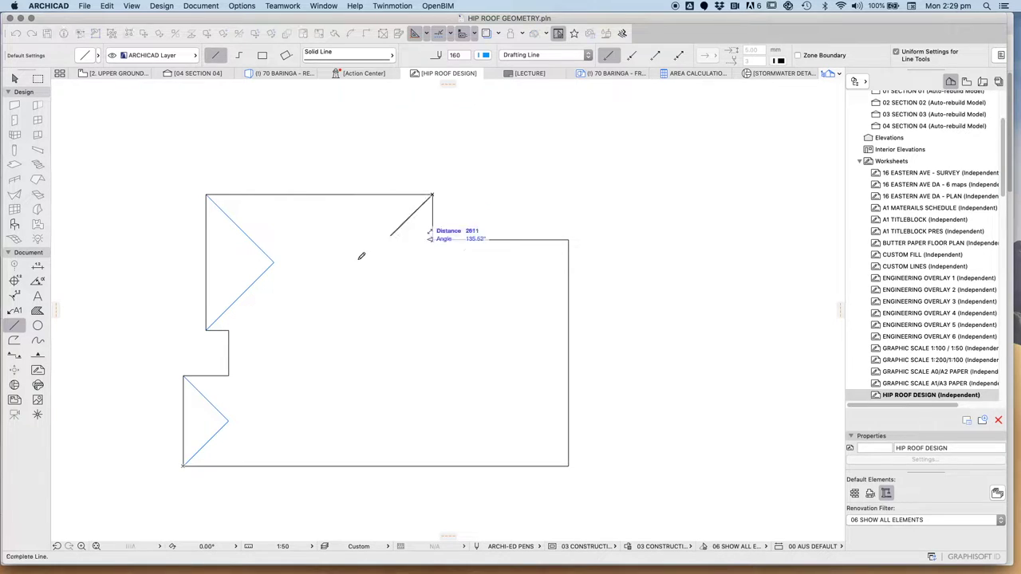
# Draw hip lines from the right wing's top-right and bottom-right corners and trim them into a V.
pyautogui.press('Escape')
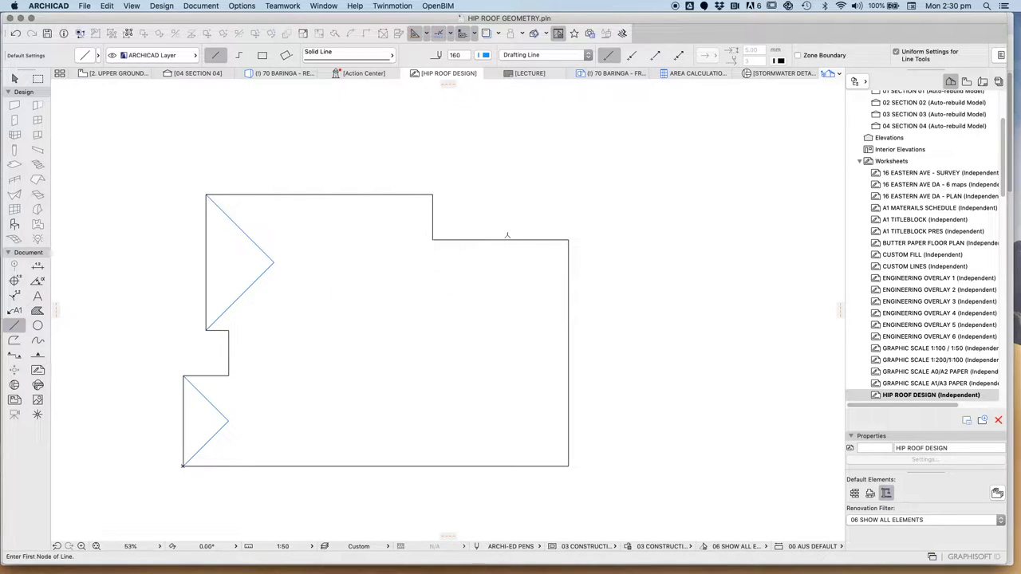
pyautogui.click(567, 240)
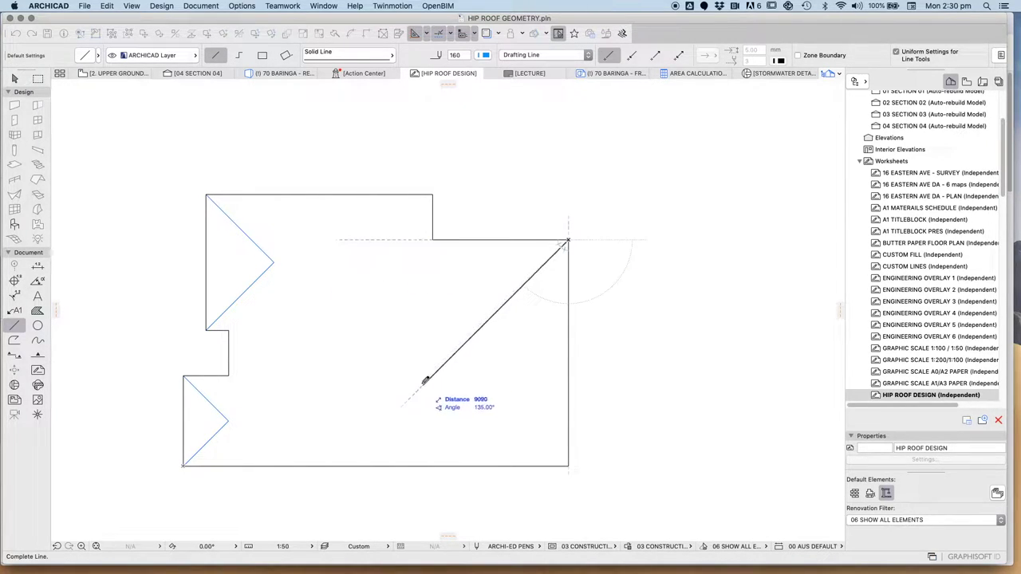
pyautogui.click(424, 383)
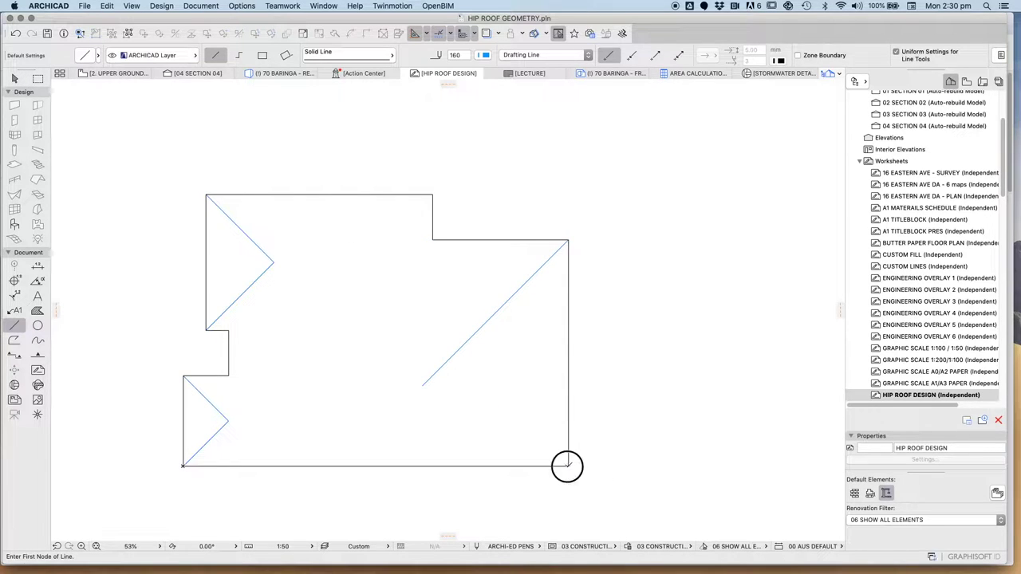
pyautogui.click(568, 466)
pyautogui.click(438, 336)
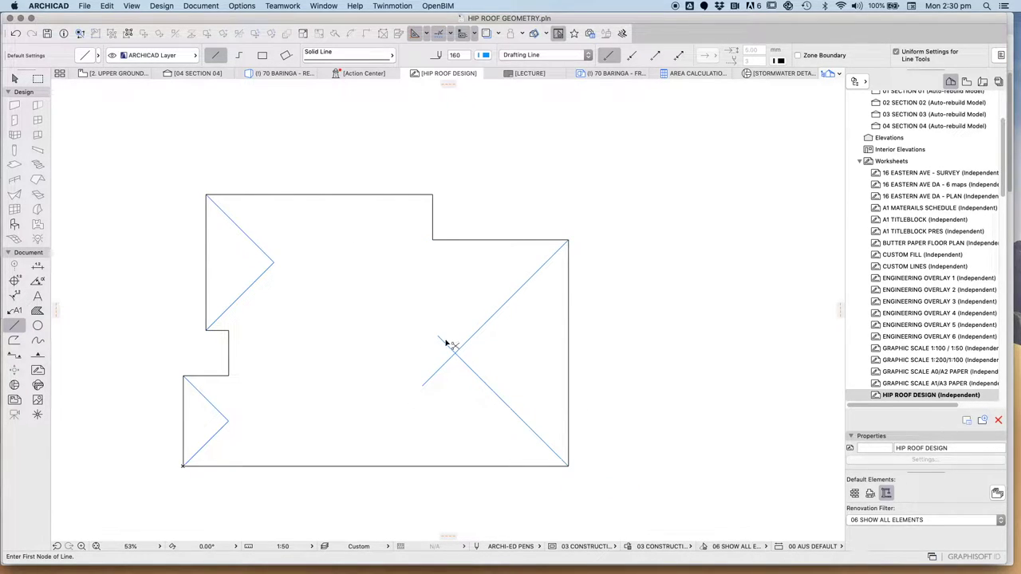
pyautogui.keyDown('super'); pyautogui.click(446, 344); pyautogui.keyUp('super')
pyautogui.keyDown('super'); pyautogui.click(435, 373); pyautogui.keyUp('super')
# Draw horizontal ridge lines from the upper-left, lower and right hip apexes.
pyautogui.click(274, 261)
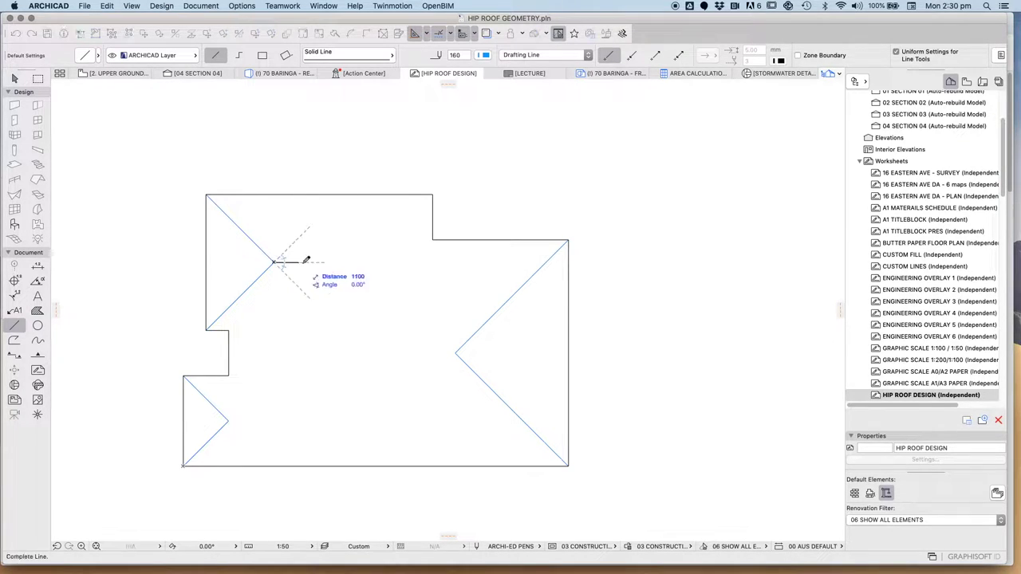
pyautogui.click(308, 261)
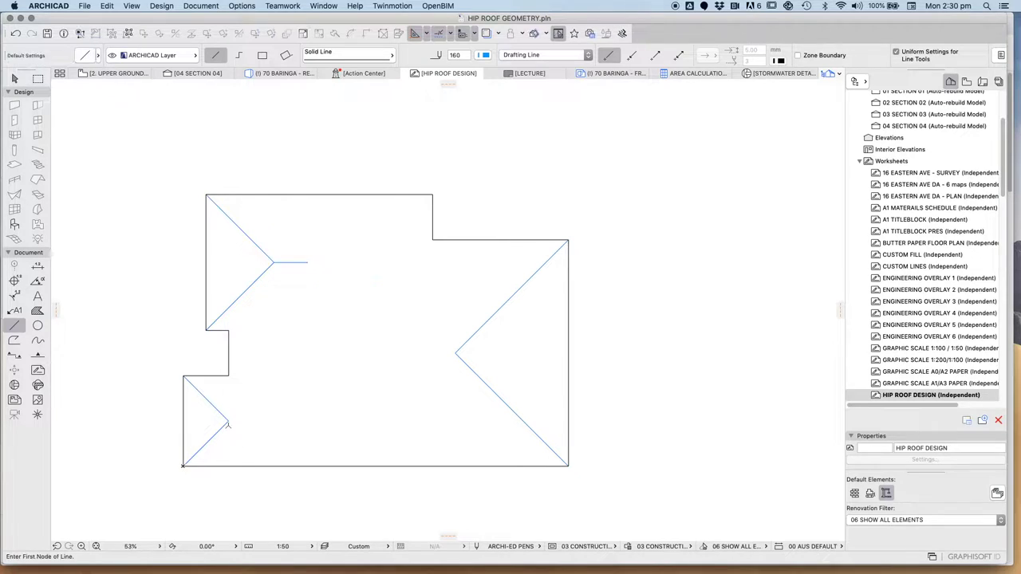
pyautogui.click(228, 421)
pyautogui.click(256, 420)
pyautogui.click(455, 353)
pyautogui.click(420, 353)
# Draw a 45° valley line running down-right from the lower notch corner.
pyautogui.click(228, 375)
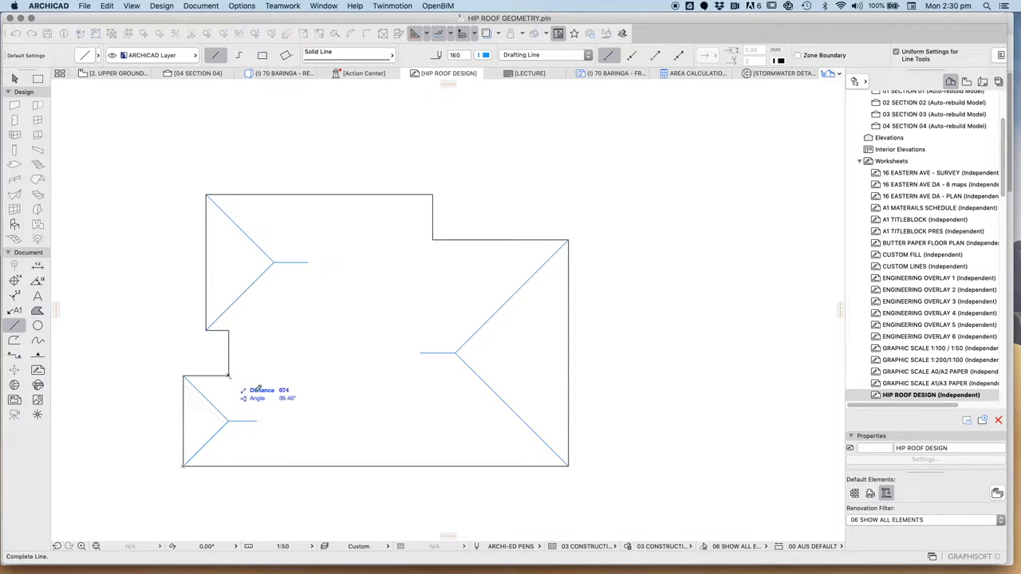
pyautogui.click(282, 427)
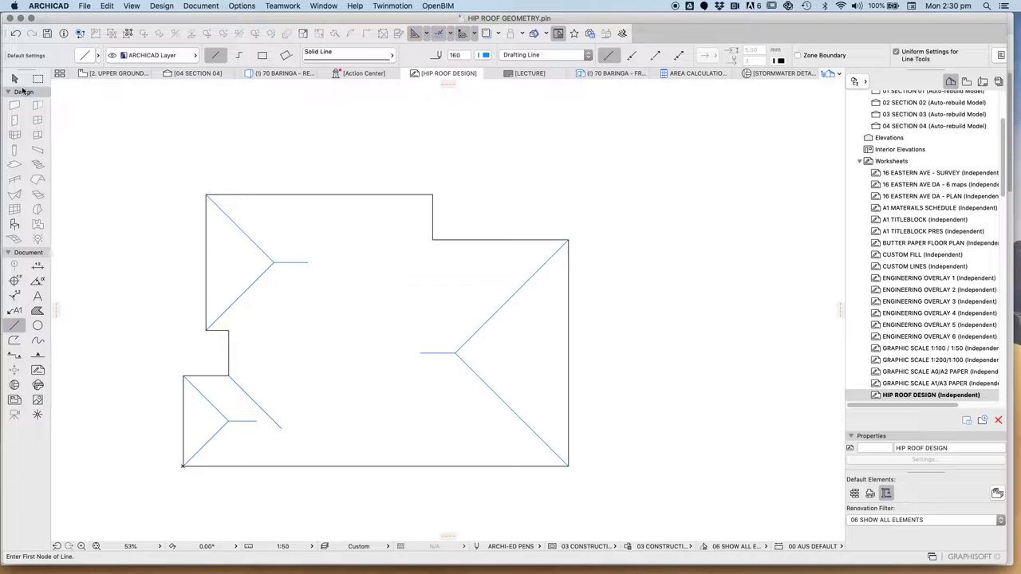
pyautogui.press('Escape')
# Intersect the lower diagonal valley line and the short ridge line so they meet at a corner.
pyautogui.click(255, 407)
pyautogui.keyDown('shift'); pyautogui.click(242, 421); pyautogui.keyUp('shift')
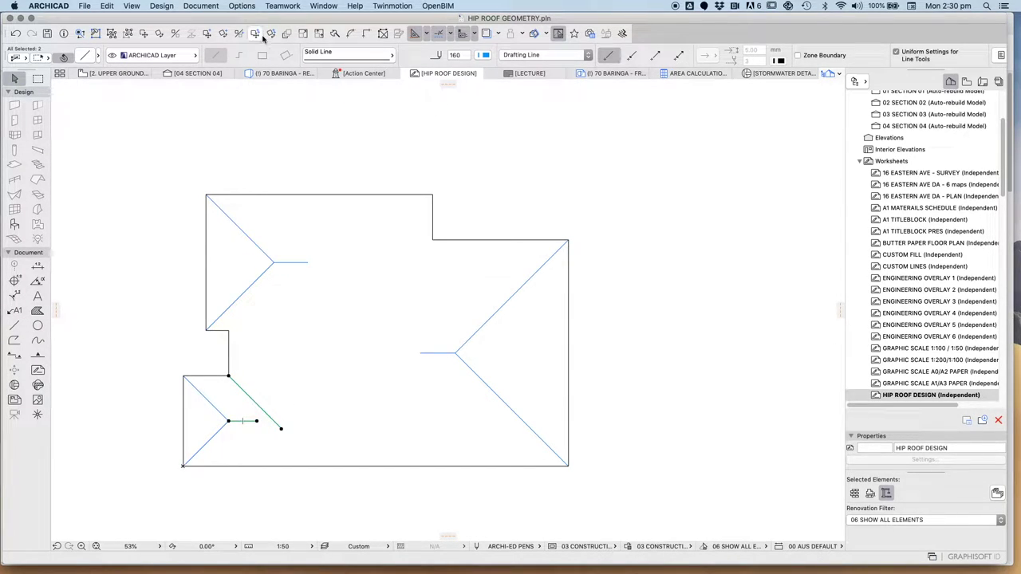
pyautogui.click(366, 33)
pyautogui.press('Escape')
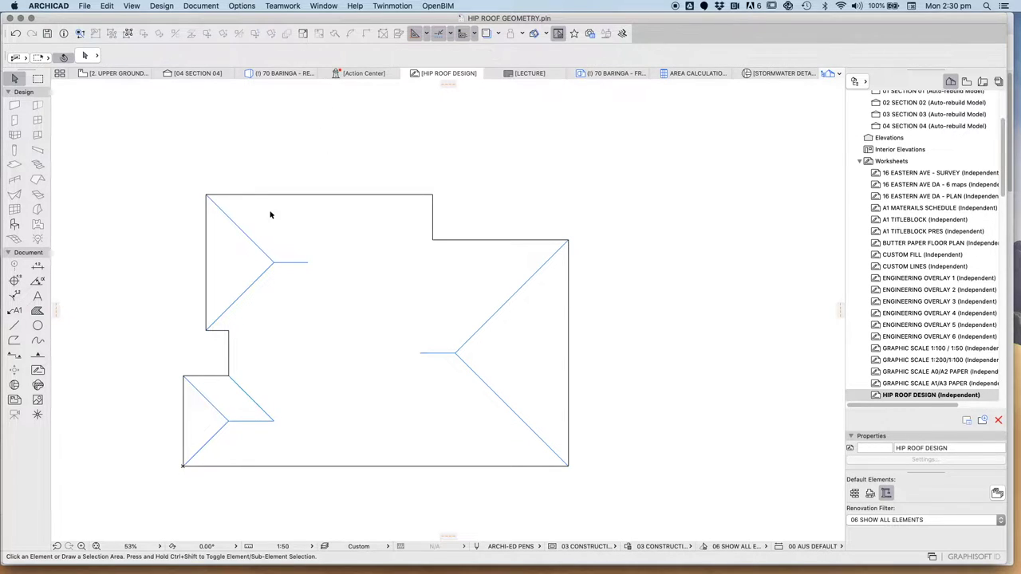
# Draw valley lines from the upper-left inner corner and down-left from the top notch corner.
pyautogui.click(14, 325)
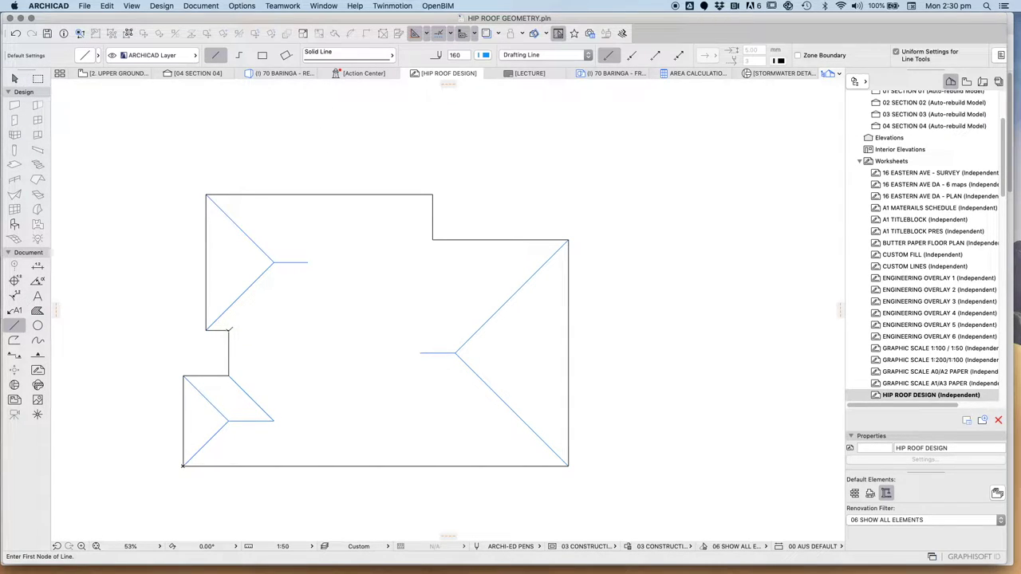
pyautogui.click(229, 329)
pyautogui.click(309, 249)
pyautogui.scroll(2, 303, 260)
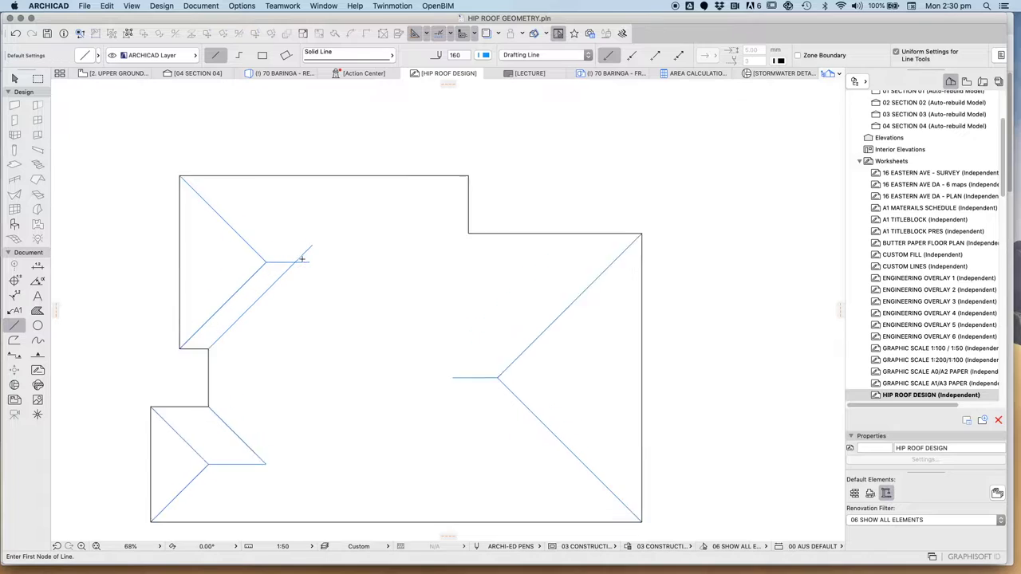
pyautogui.scroll(1, 306, 264)
pyautogui.scroll(-5, 339, 246)
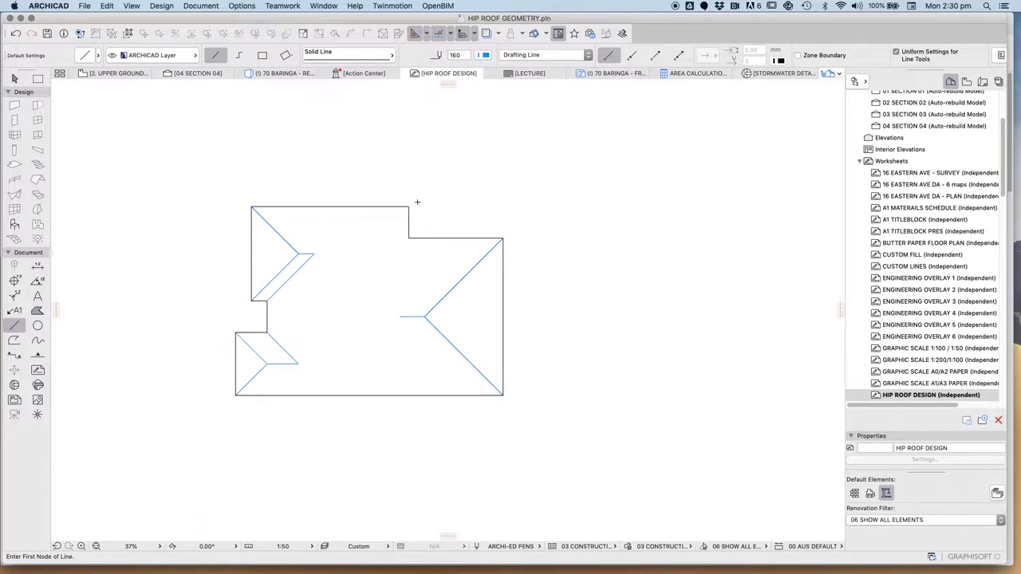
pyautogui.click(408, 207)
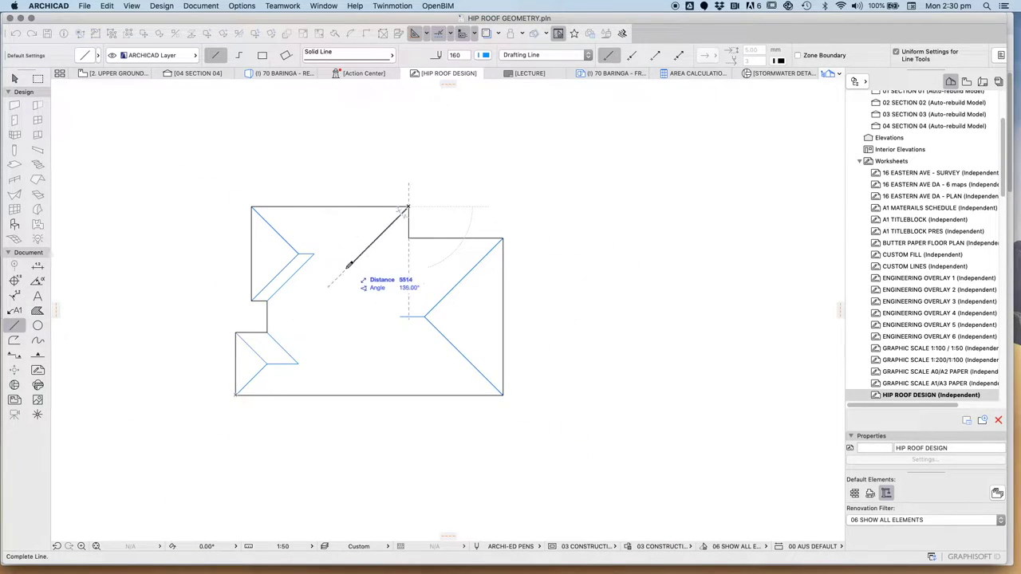
pyautogui.click(345, 270)
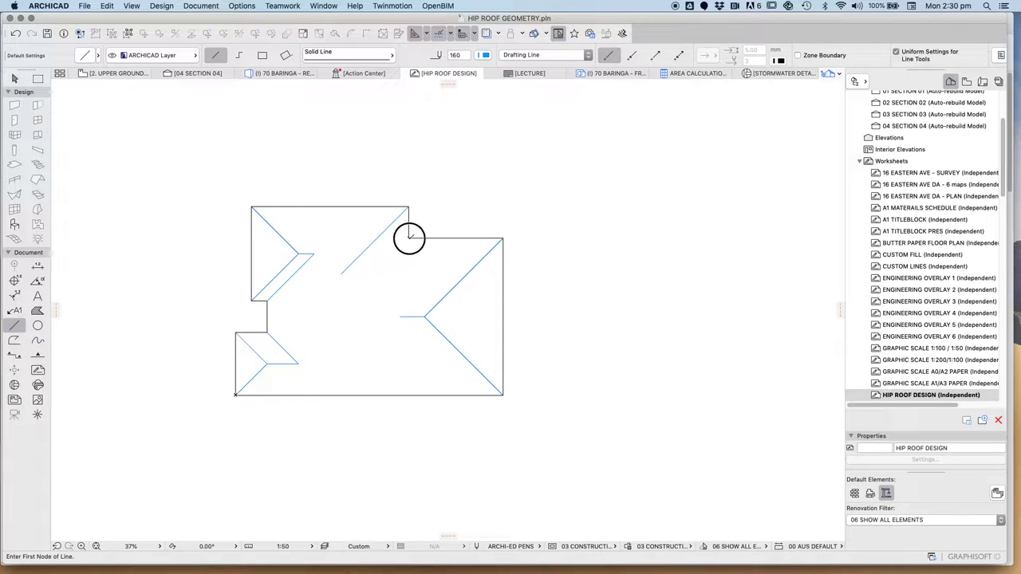
# Add a second diagonal from the notch corner and a line from the lower ridge end toward the inner valley.
pyautogui.click(408, 238)
pyautogui.click(356, 291)
pyautogui.scroll(2, 351, 289)
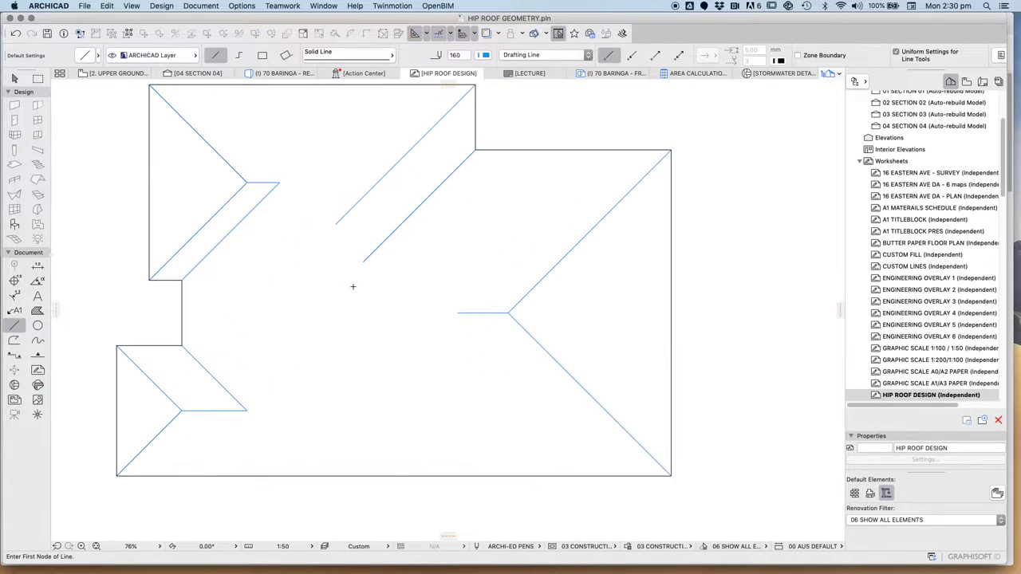
pyautogui.scroll(-1, 340, 287)
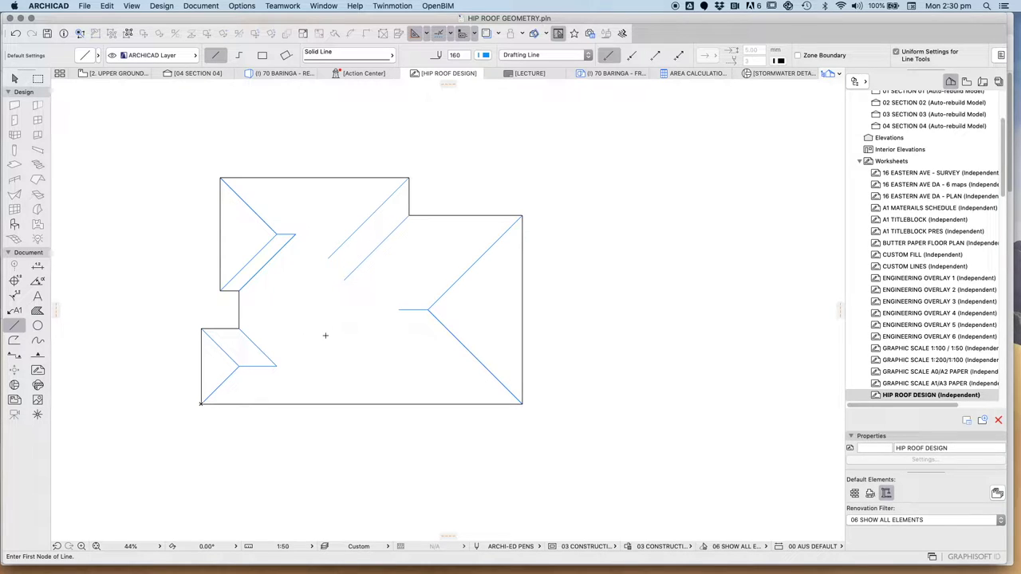
pyautogui.scroll(2, 331, 341)
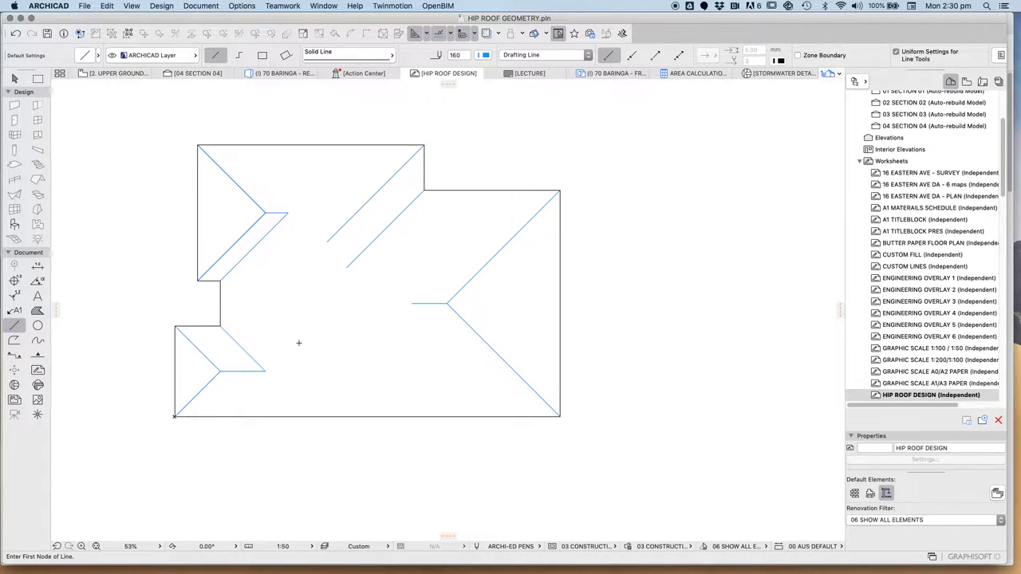
pyautogui.scroll(3, 299, 343)
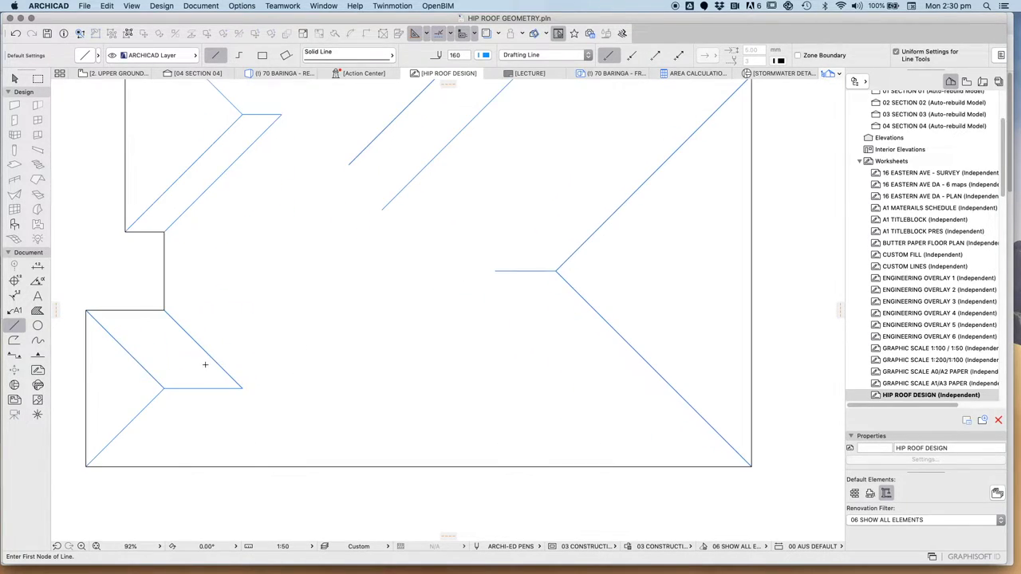
pyautogui.click(243, 388)
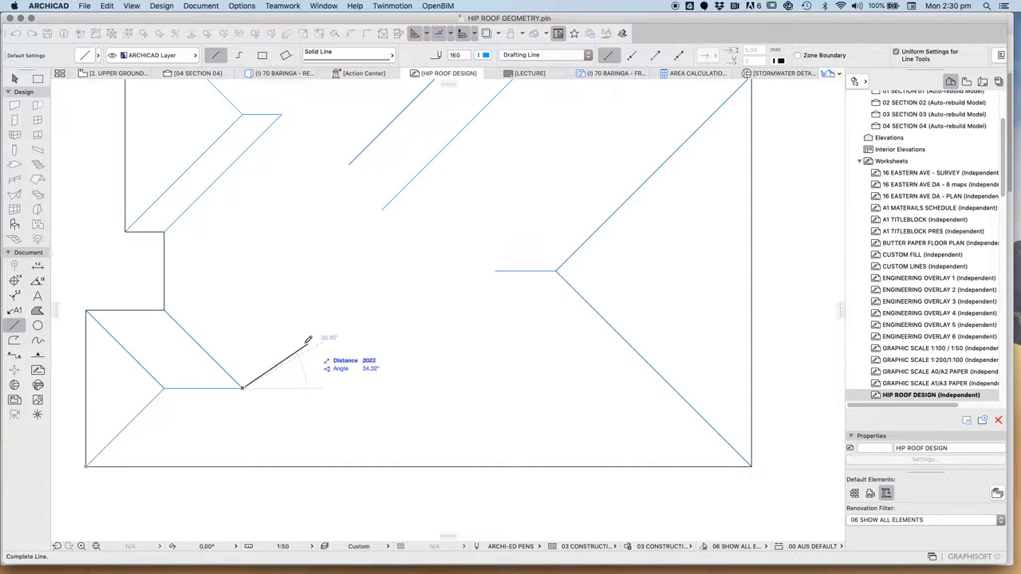
pyautogui.click(302, 328)
pyautogui.scroll(-5, 310, 343)
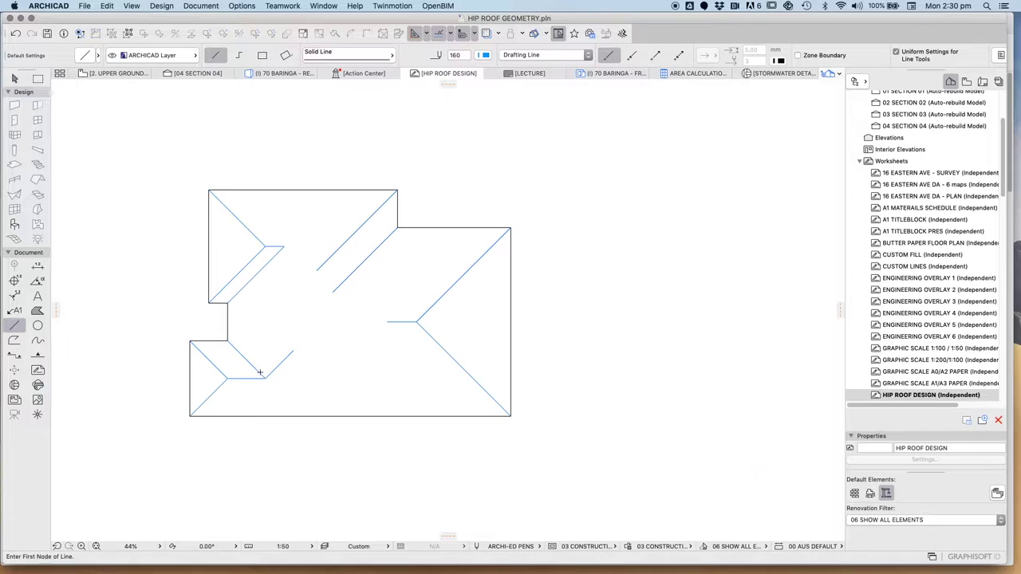
pyautogui.scroll(1, 339, 344)
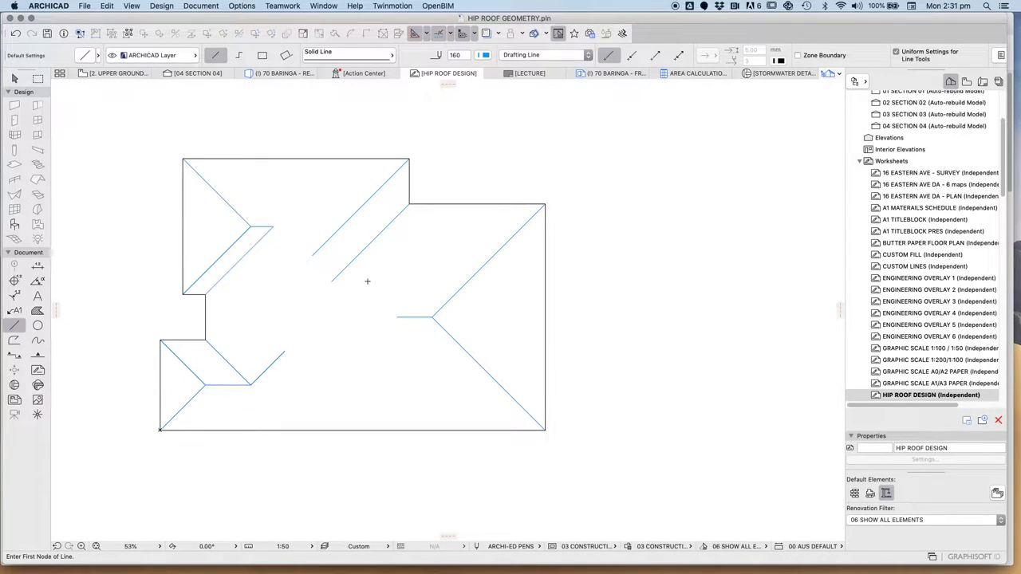
# Draw a line from the upper wing's ridge end down to the valley and intersect the two unjoined lines.
pyautogui.click(16, 80)
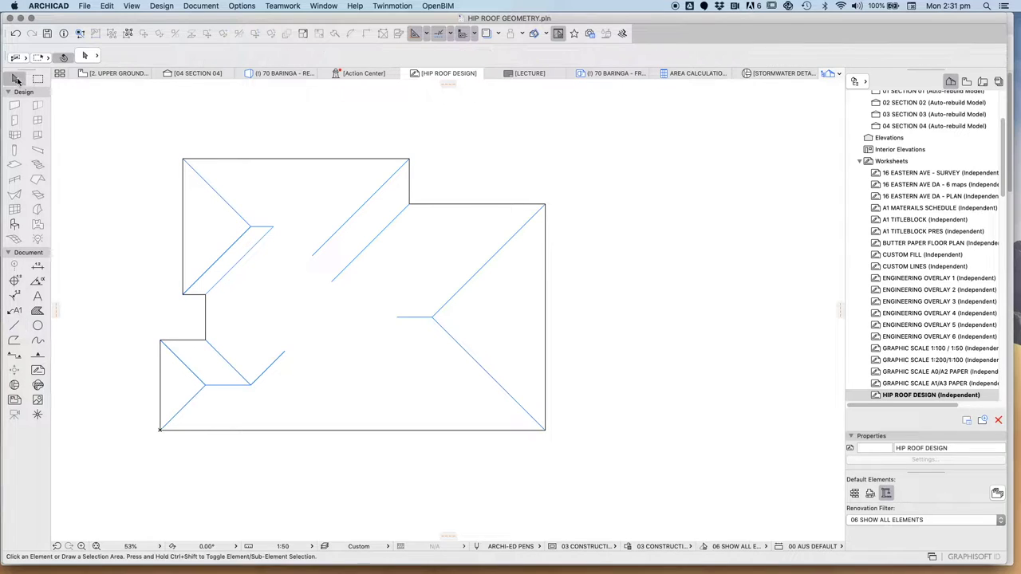
pyautogui.click(14, 325)
pyautogui.scroll(4, 272, 226)
pyautogui.click(273, 227)
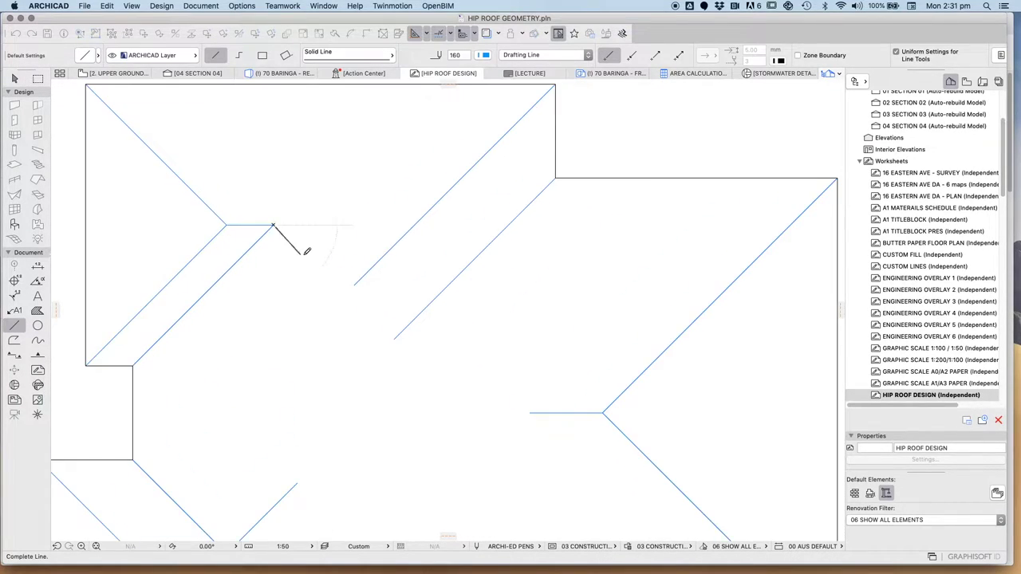
pyautogui.click(332, 283)
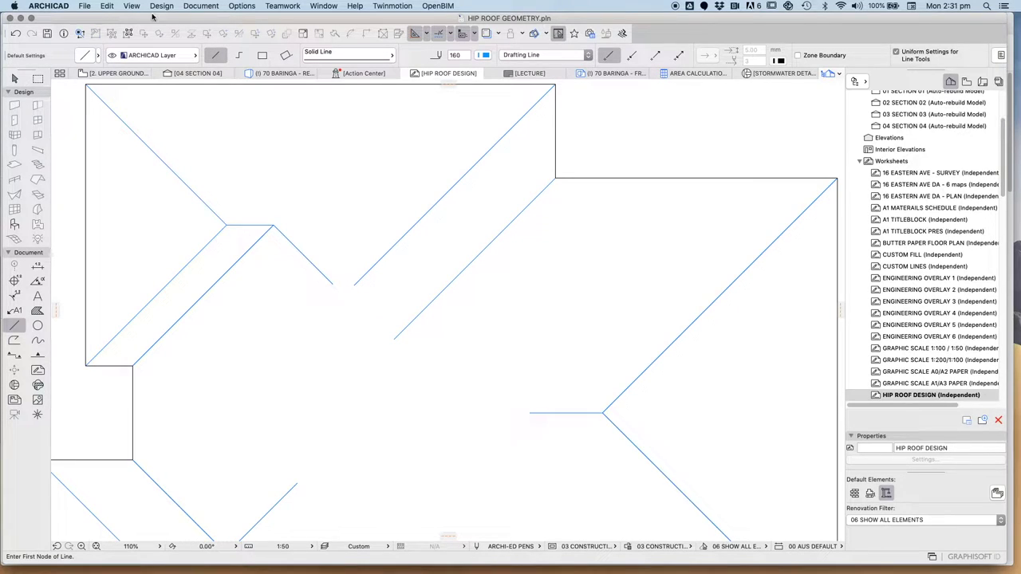
pyautogui.click(15, 80)
pyautogui.scroll(-2, 287, 274)
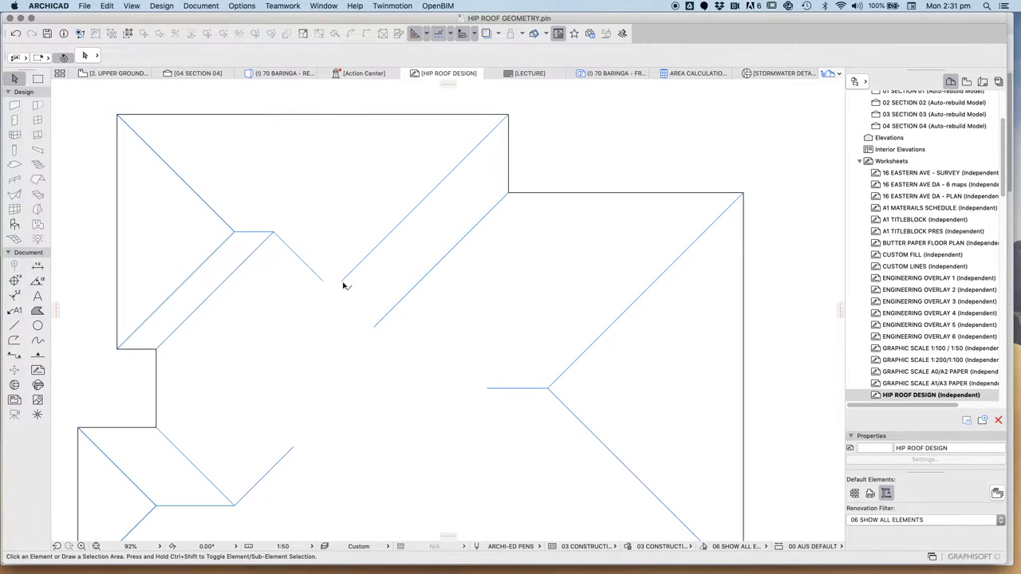
pyautogui.moveTo(345, 285); pyautogui.dragTo(309, 267)
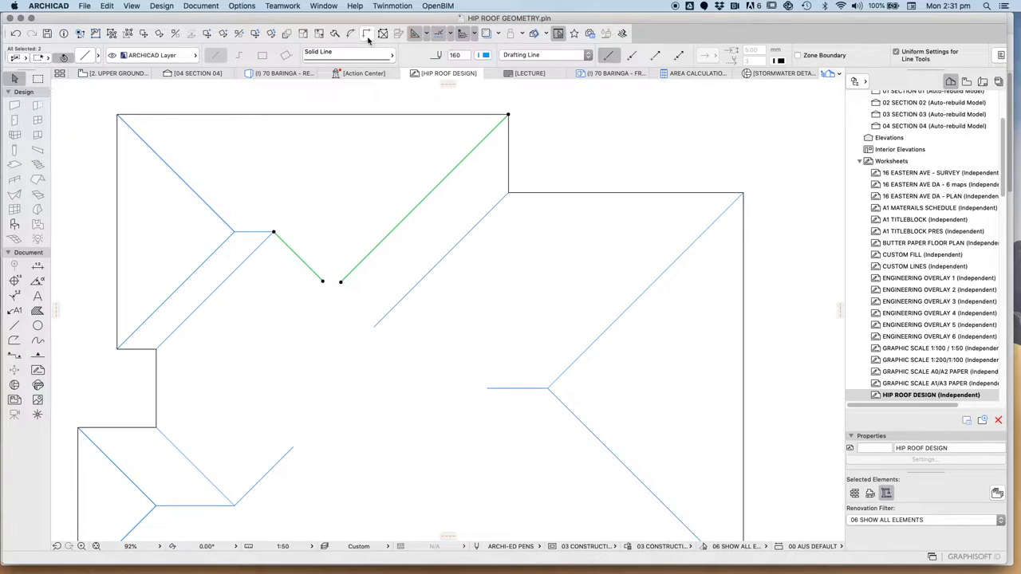
pyautogui.click(367, 34)
pyautogui.click(344, 221)
pyautogui.scroll(-8, 354, 231)
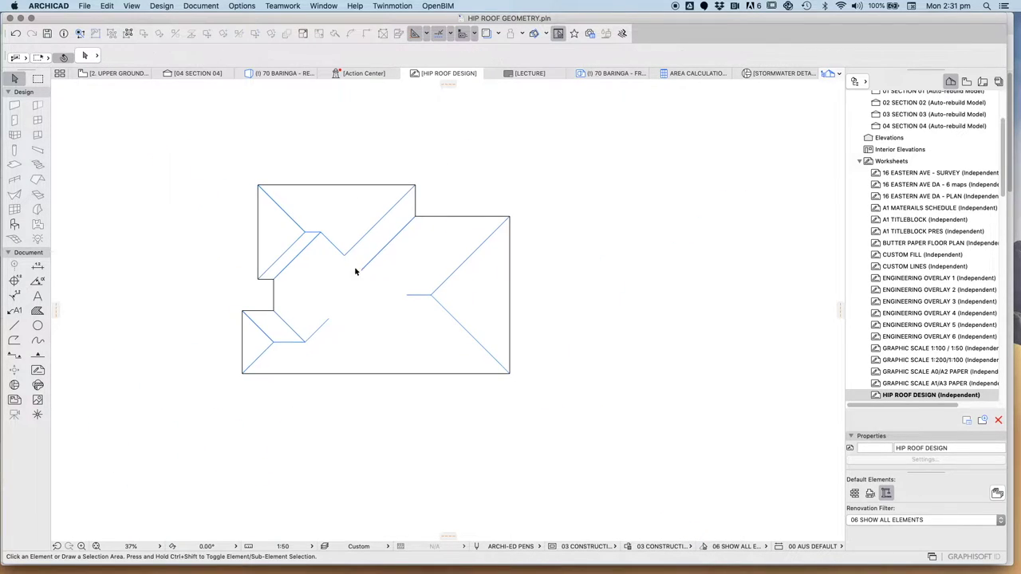
# Add a vertical line dropping from the ridge corner toward the valley.
pyautogui.click(13, 326)
pyautogui.scroll(6, 365, 286)
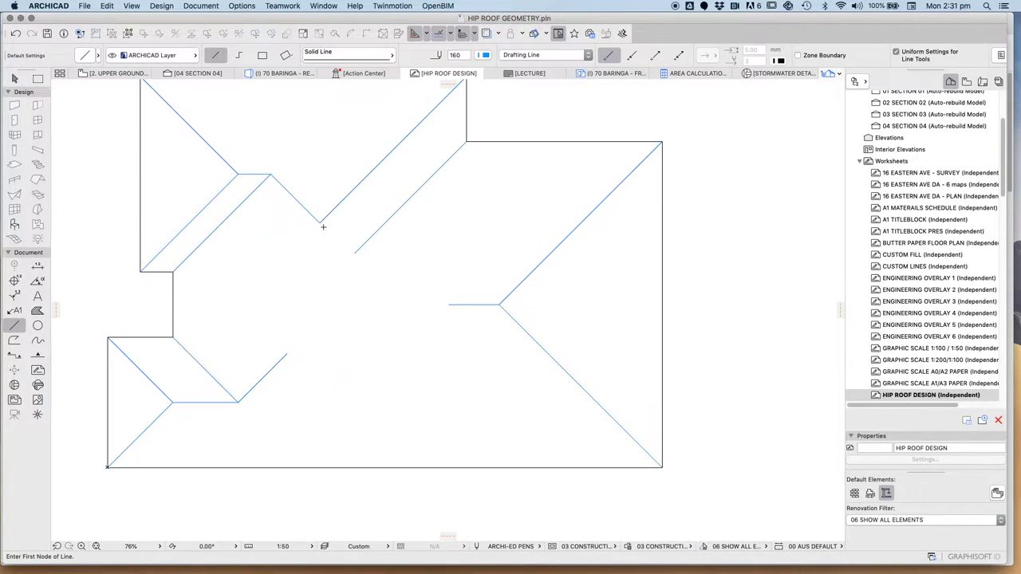
pyautogui.click(320, 223)
pyautogui.click(320, 283)
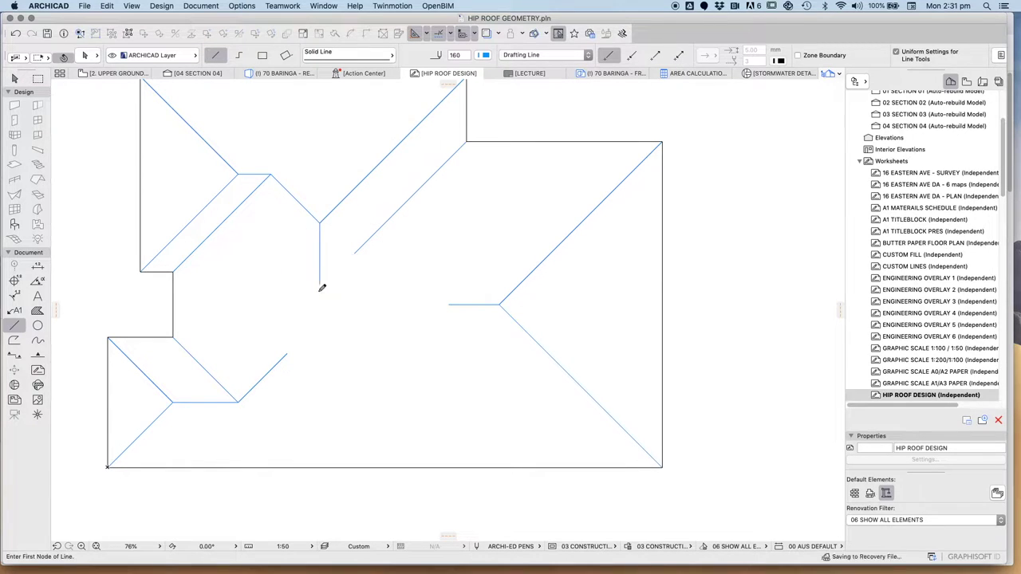
pyautogui.click(15, 78)
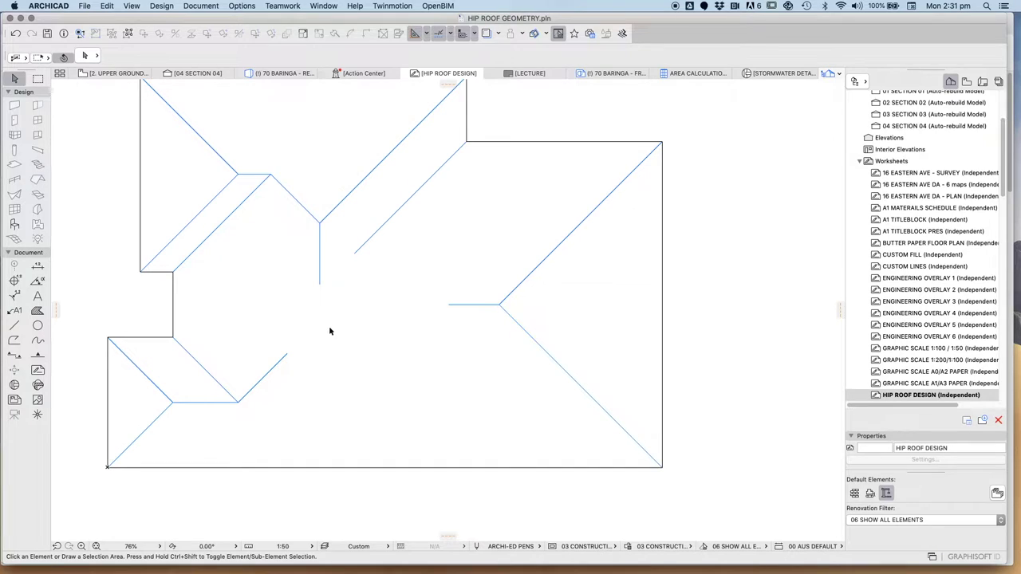
pyautogui.click(374, 290)
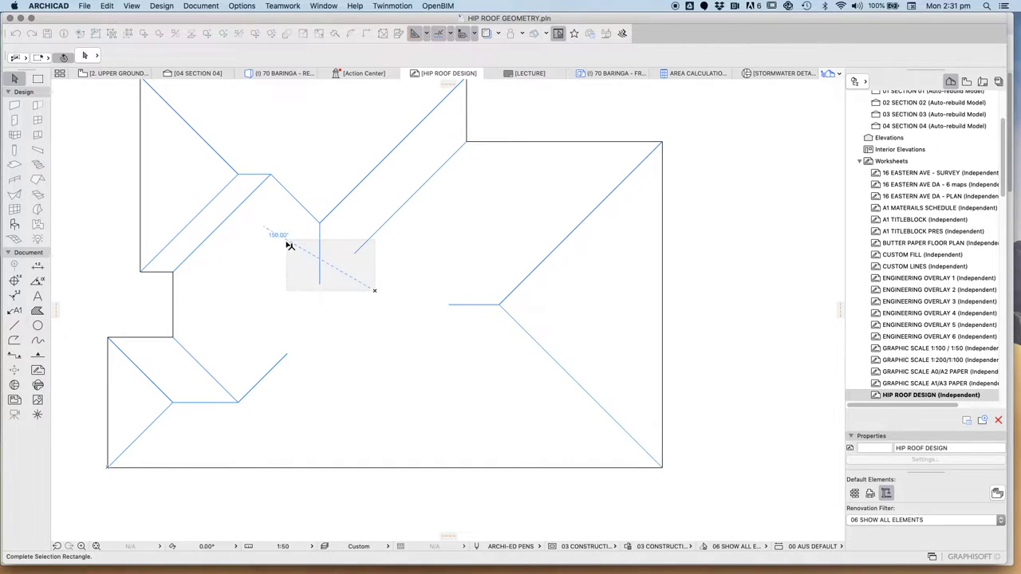
pyautogui.click(290, 246)
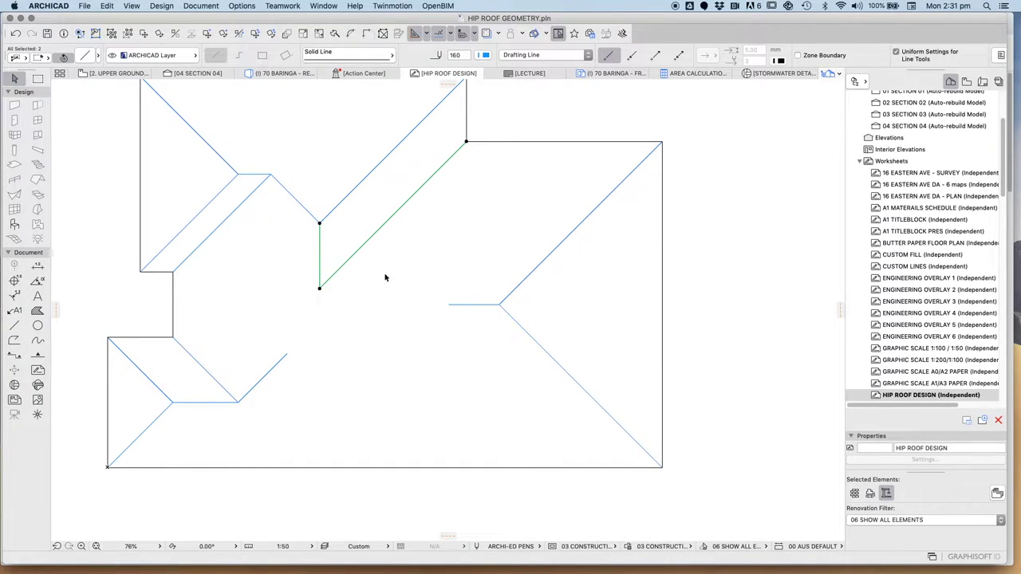
pyautogui.press('Escape')
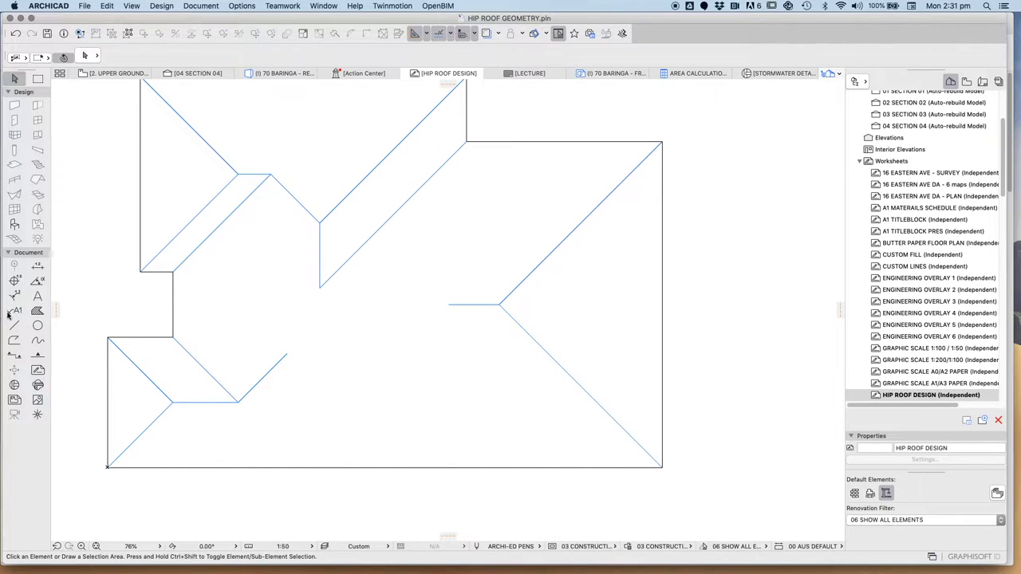
# Add a short diagonal at the vertical line's lower end and extend both short diagonals until they meet.
pyautogui.click(15, 325)
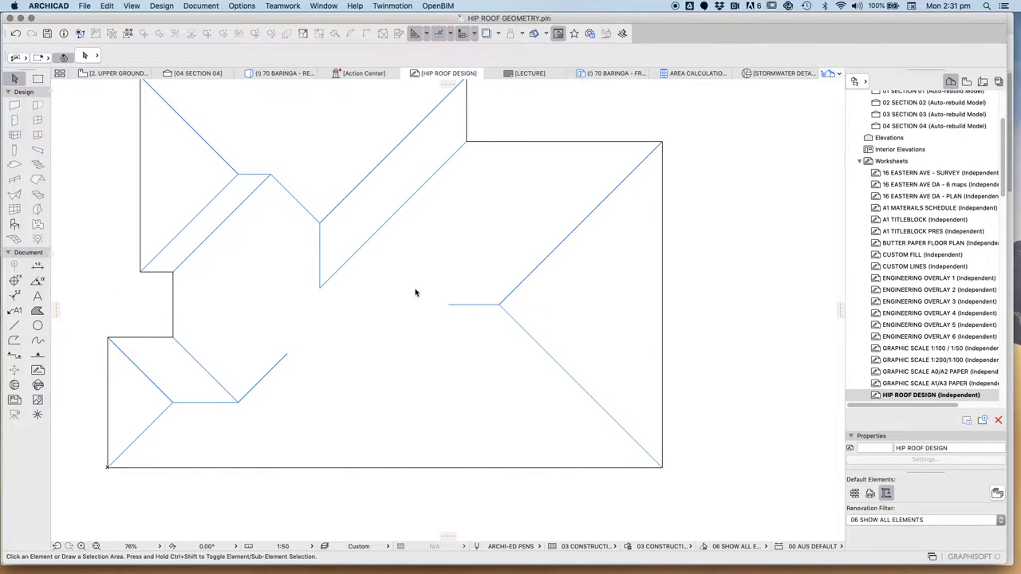
pyautogui.click(320, 287)
pyautogui.click(342, 309)
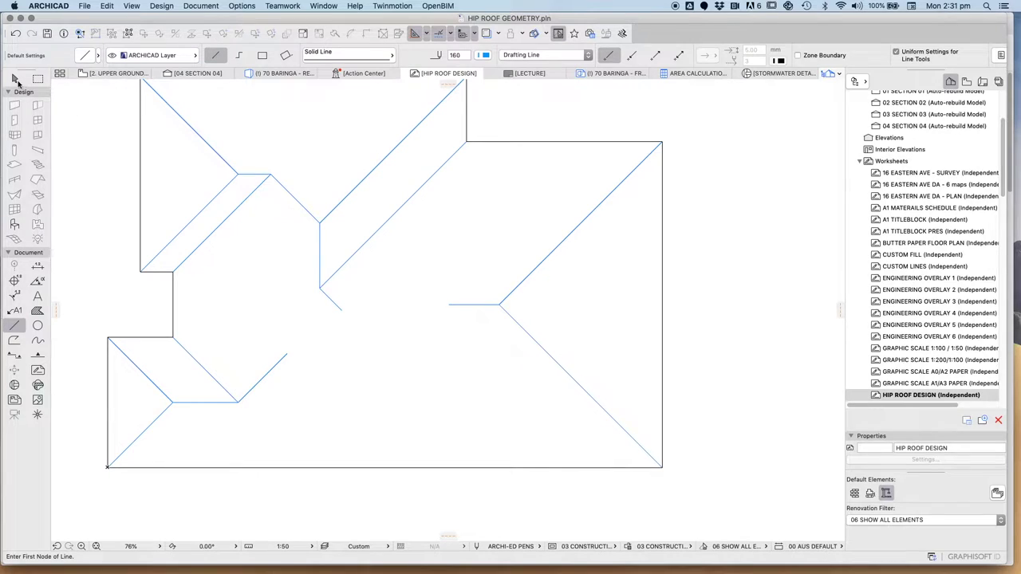
pyautogui.click(15, 79)
pyautogui.moveTo(355, 379); pyautogui.dragTo(281, 307)
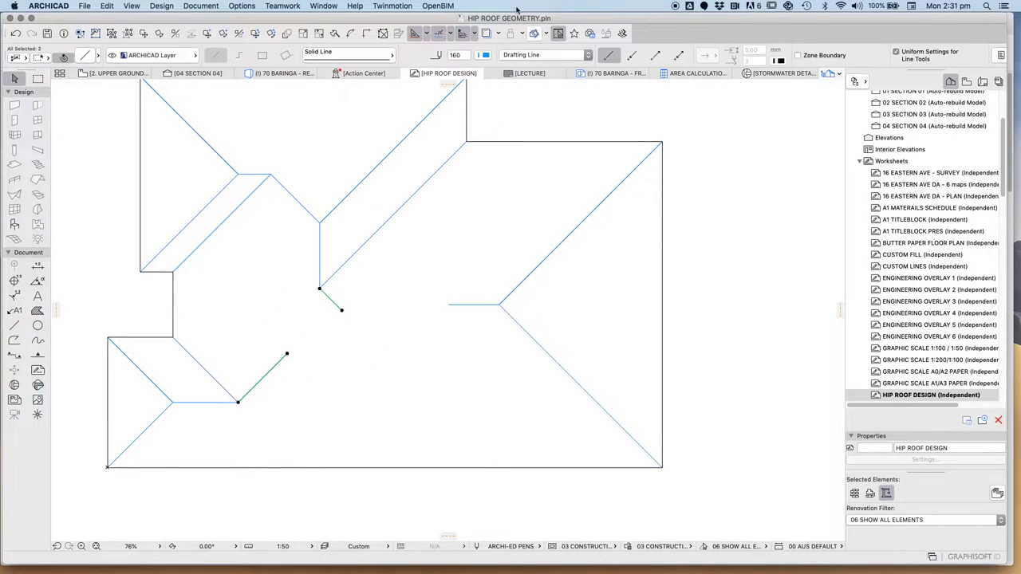
pyautogui.click(366, 32)
# Stretch the right wing's horizontal ridge line left to the valley junction.
pyautogui.moveTo(468, 330); pyautogui.dragTo(390, 295)
pyautogui.click(449, 304)
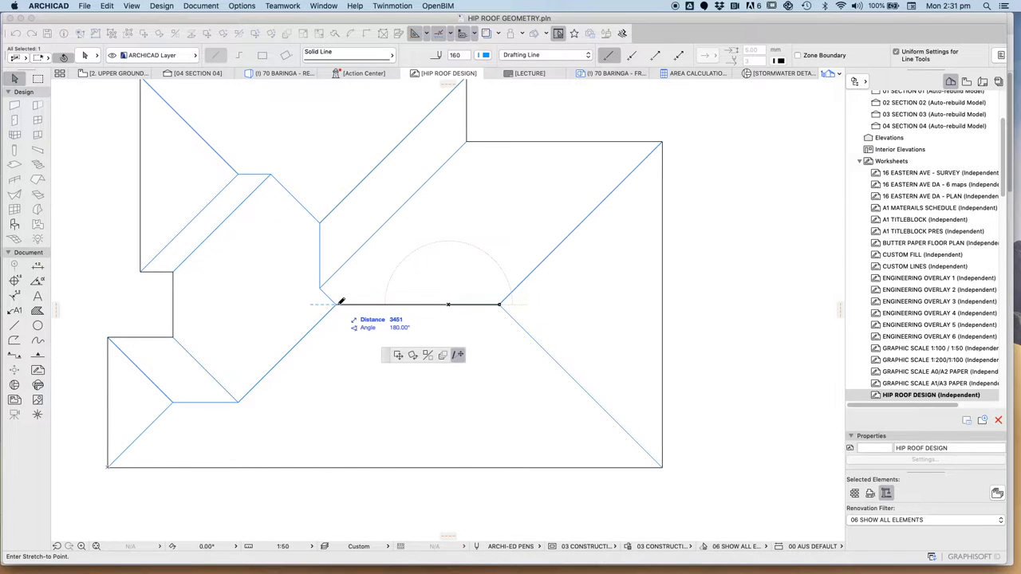
pyautogui.click(338, 303)
pyautogui.press('Escape')
pyautogui.scroll(5, 339, 304)
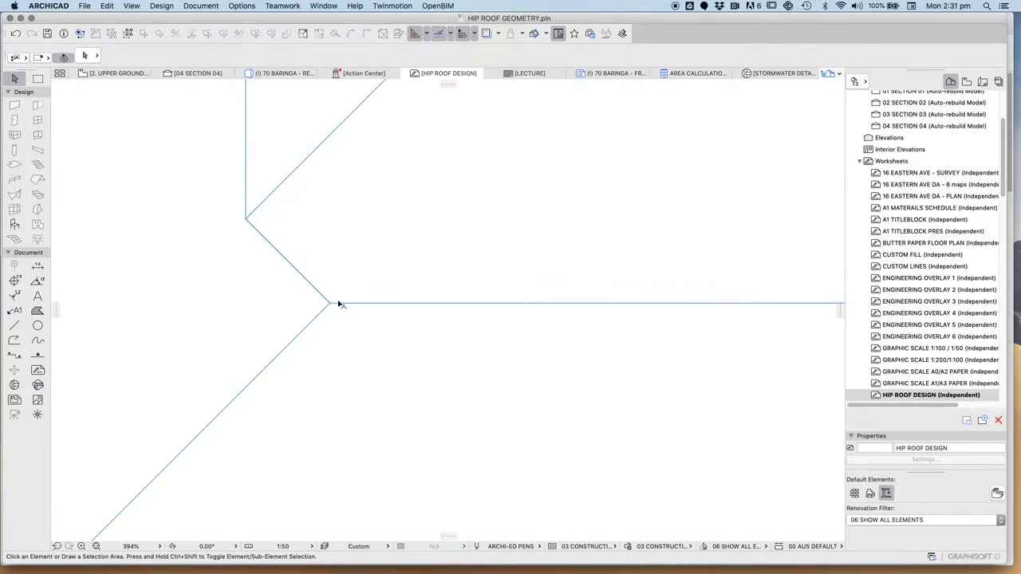
pyautogui.scroll(-10, 338, 309)
# Marquee-select the entire L-shaped roof plan, capturing all 18 hip, ridge and valley lines.
pyautogui.scroll(3, 365, 254)
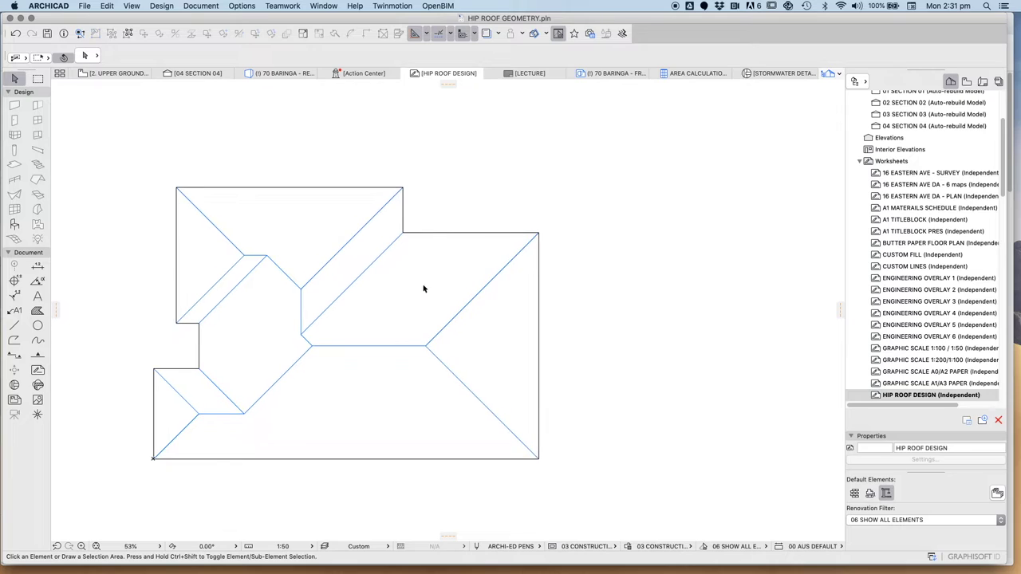
pyautogui.scroll(-2, 424, 288)
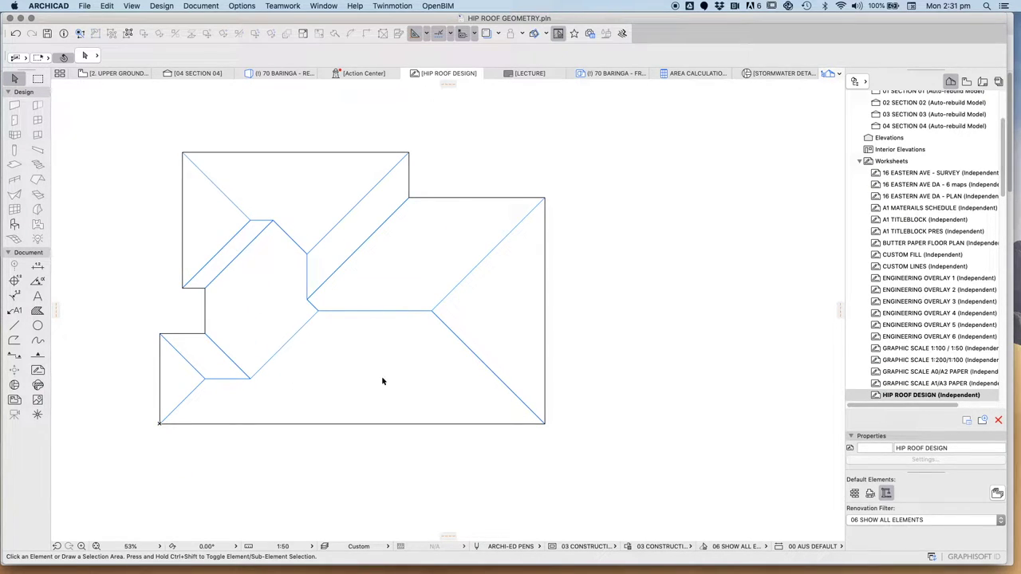
pyautogui.scroll(1, 337, 347)
pyautogui.scroll(-1, 343, 346)
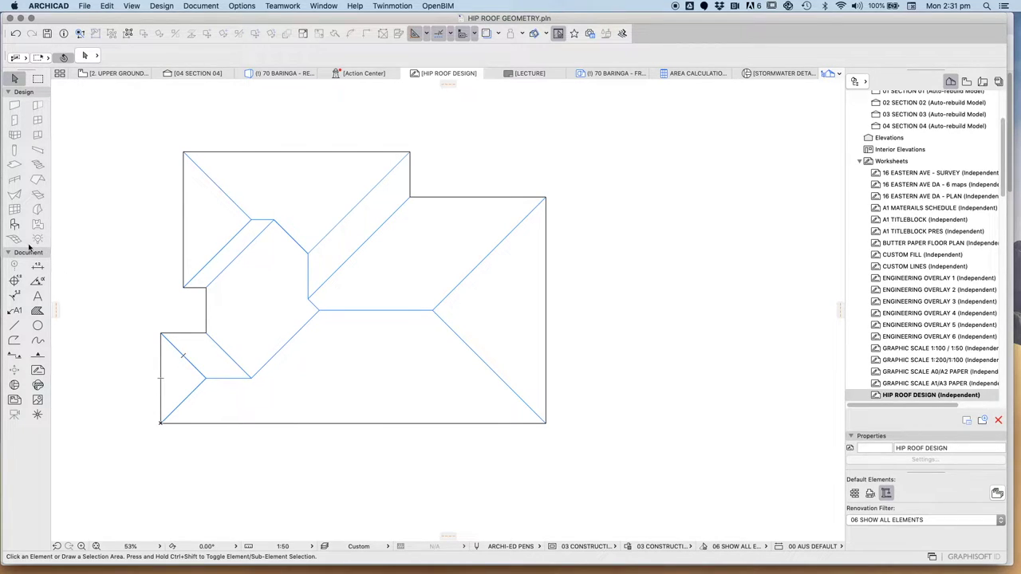
pyautogui.scroll(-3, 201, 275)
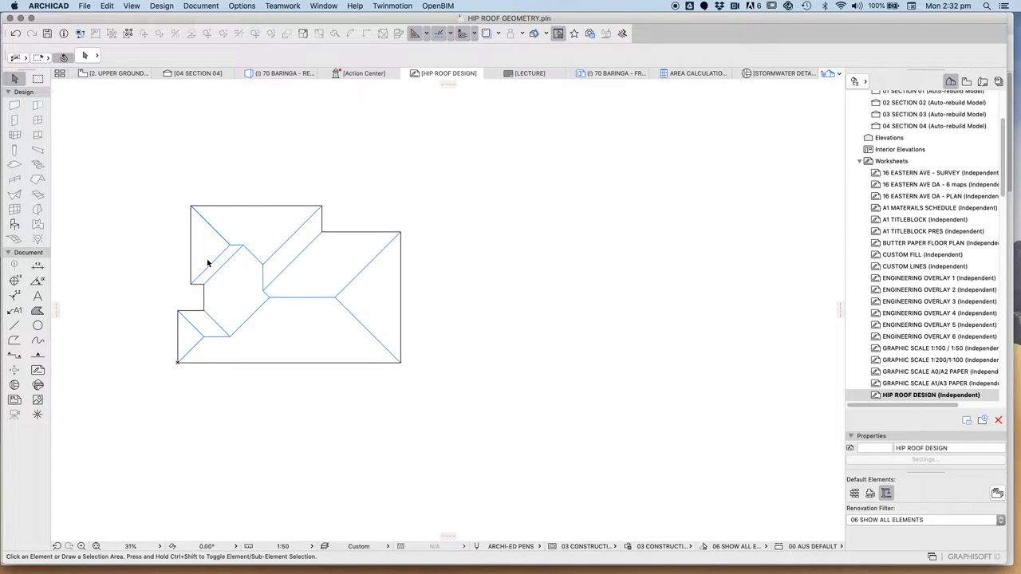
pyautogui.moveTo(148, 184); pyautogui.dragTo(443, 394)
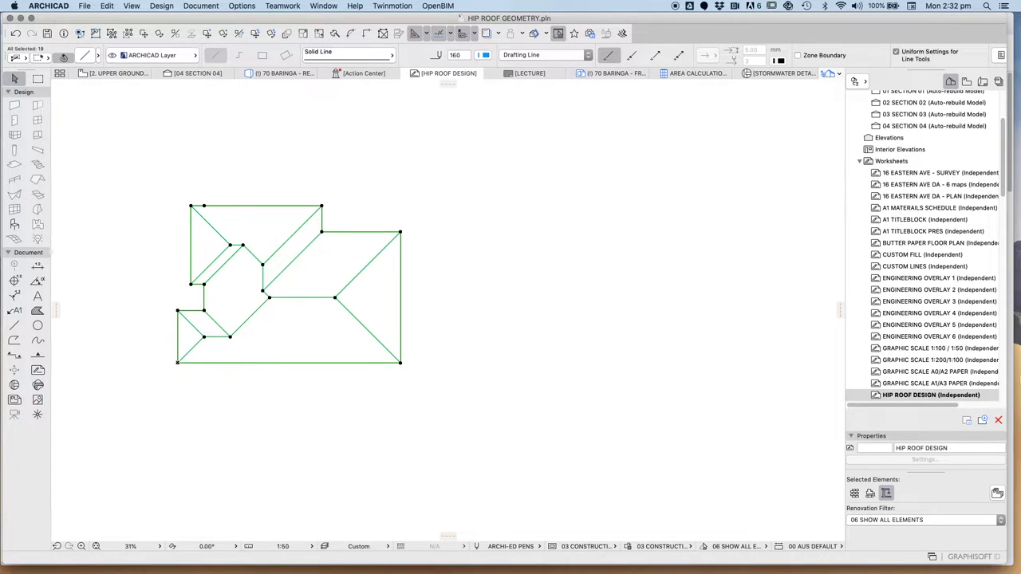
# Switch to the 4. ROOF storey and paste the copied roof lines there.
pyautogui.scroll(3, 961, 184)
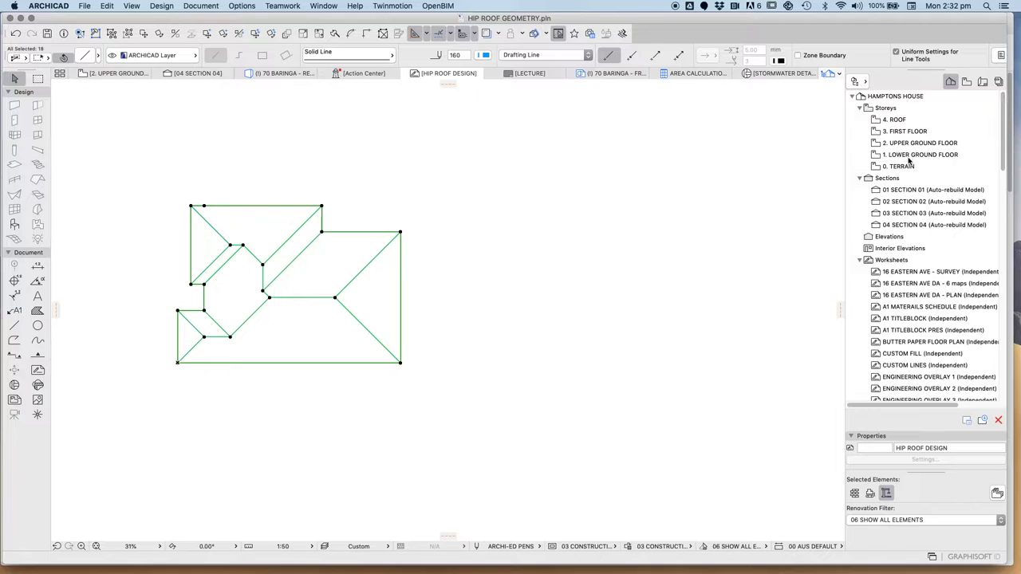
pyautogui.click(888, 121)
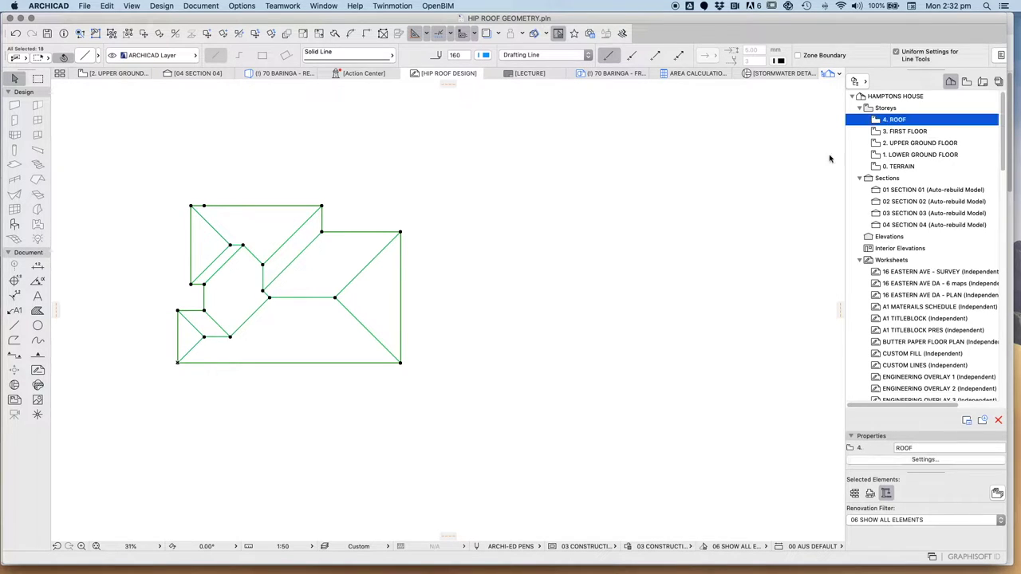
pyautogui.scroll(-3, 305, 296)
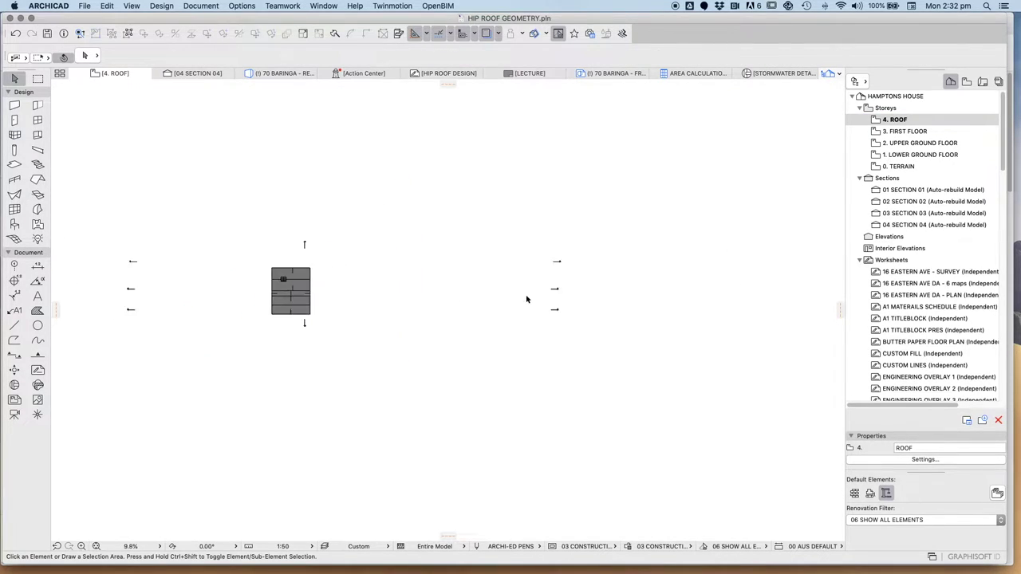
pyautogui.hscroll(3, 359, 287)
pyautogui.rightClick(407, 280)
pyautogui.click(435, 283)
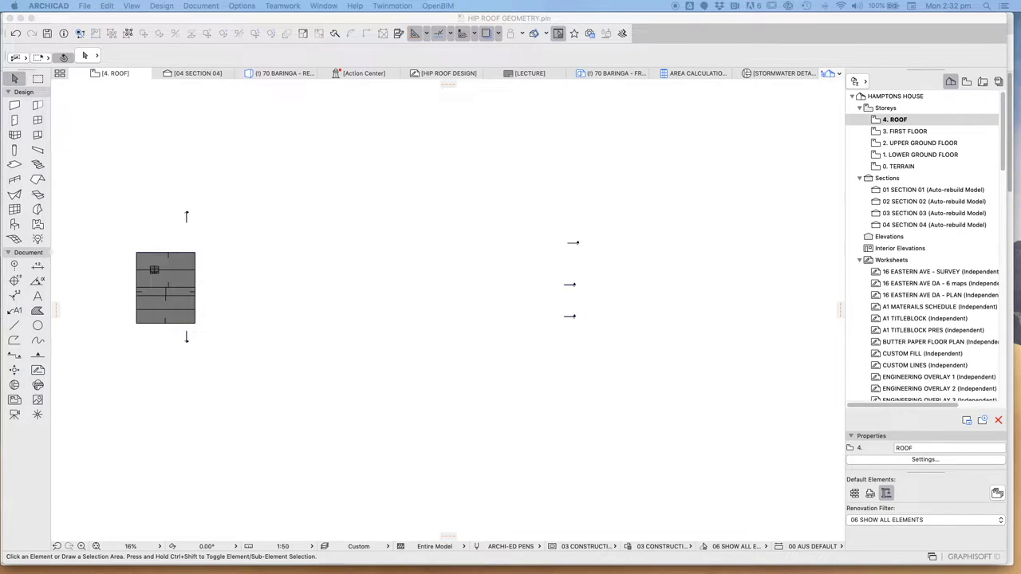
# Move the pasted outline copy to sit below the original.
pyautogui.click(325, 301)
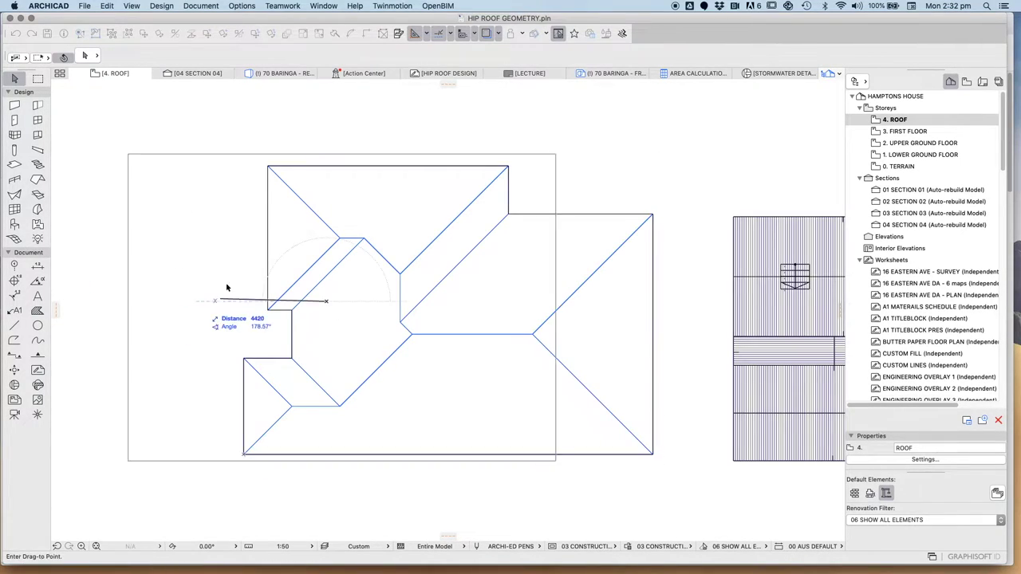
pyautogui.scroll(-6, 242, 228)
pyautogui.click(295, 356)
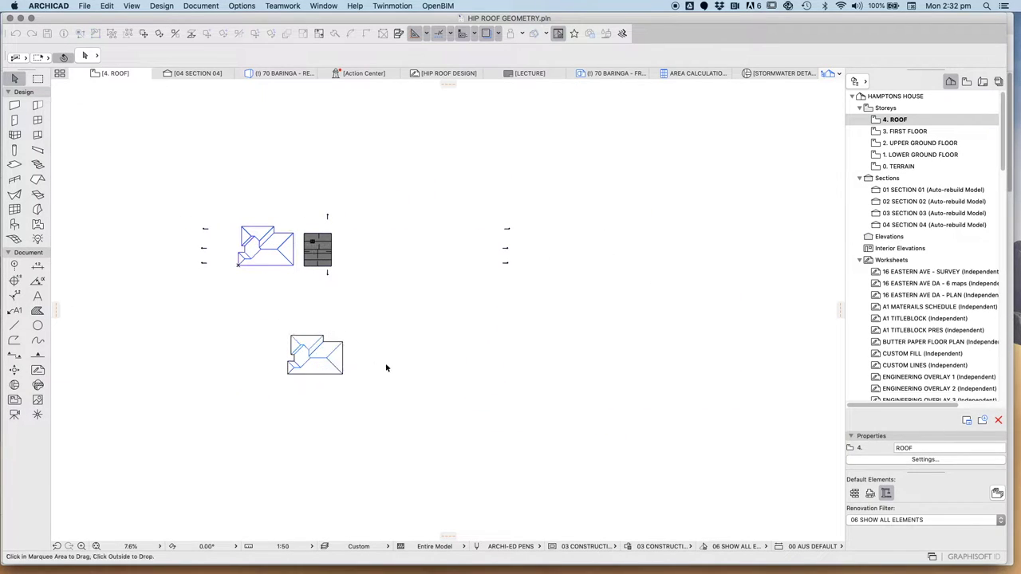
pyautogui.click(386, 366)
pyautogui.scroll(8, 311, 363)
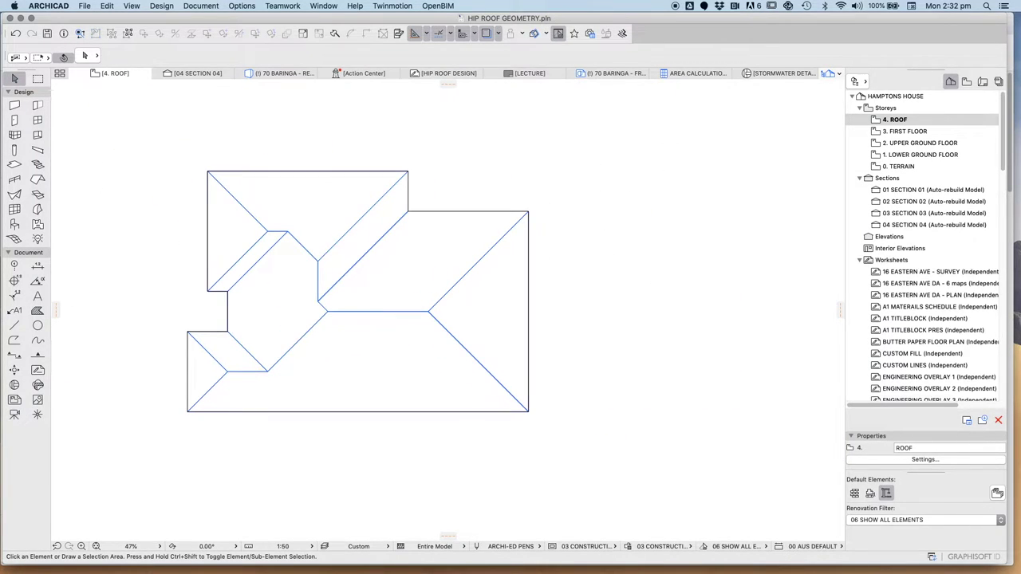
# With the single-plane Roof tool, roof the top triangular face along the top eave.
pyautogui.click(37, 180)
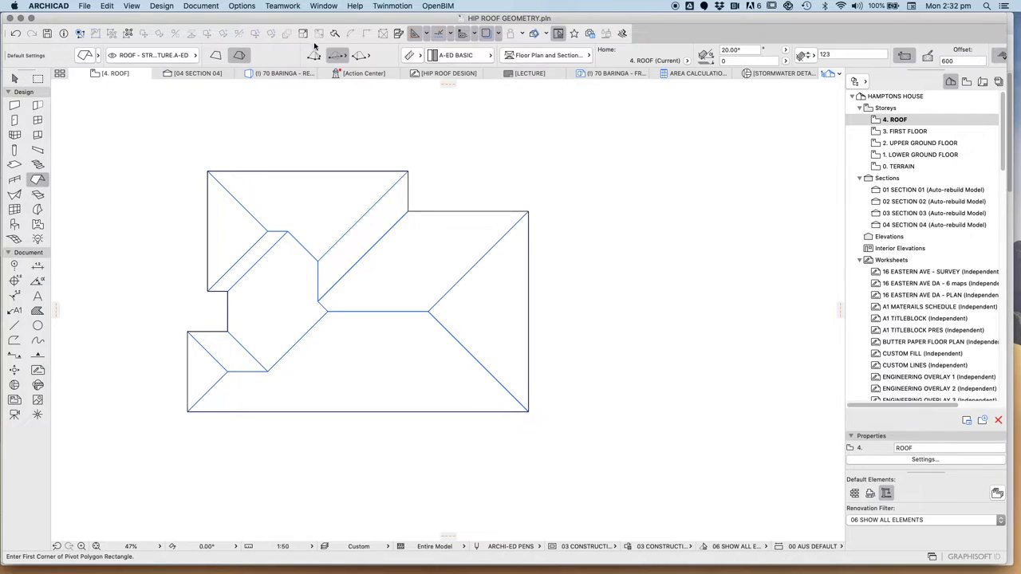
pyautogui.click(216, 55)
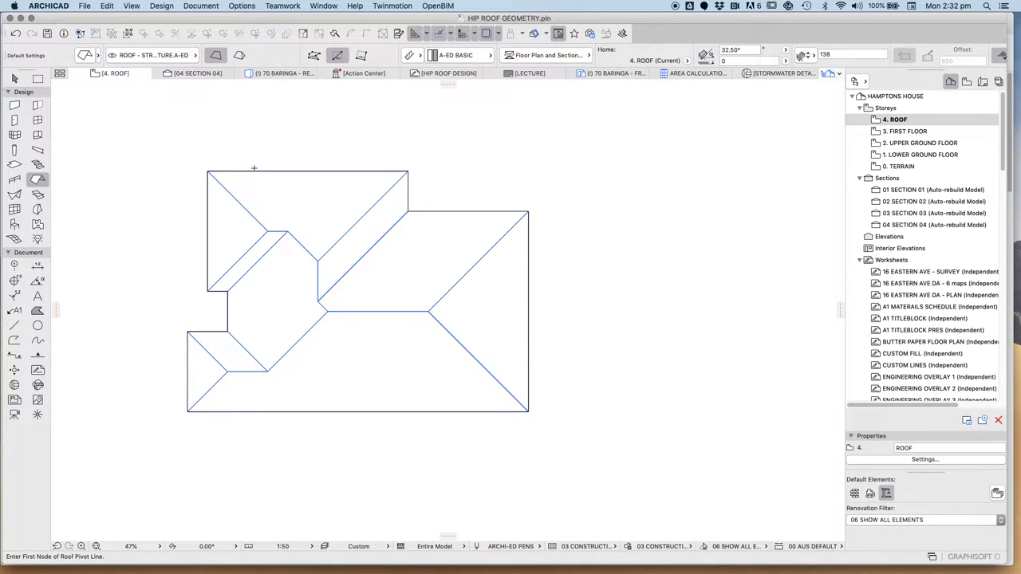
pyautogui.click(209, 170)
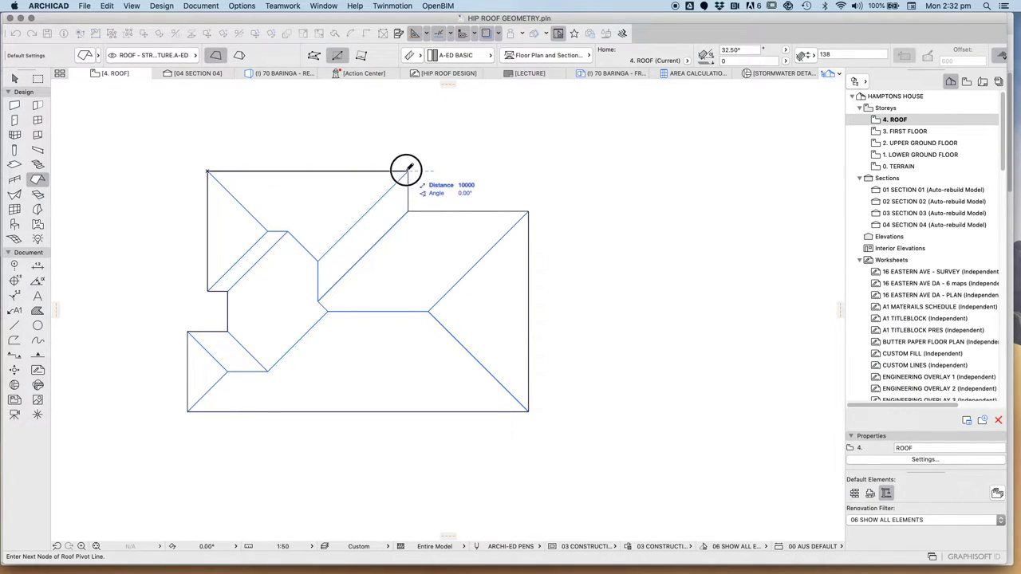
pyautogui.click(408, 172)
pyautogui.click(312, 197)
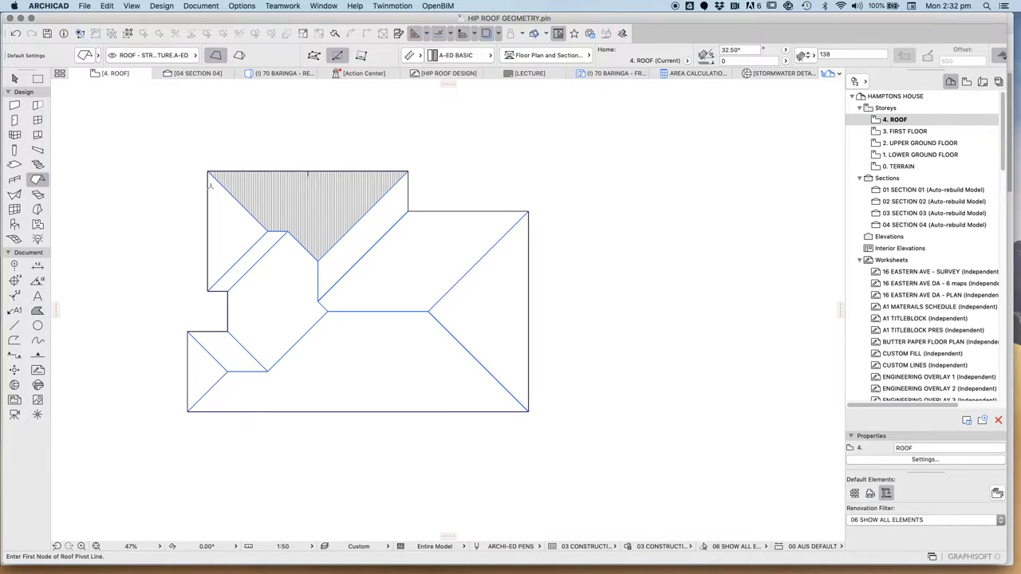
# Roof the left hip face and the small plane at the wall step.
pyautogui.click(208, 171)
pyautogui.click(208, 289)
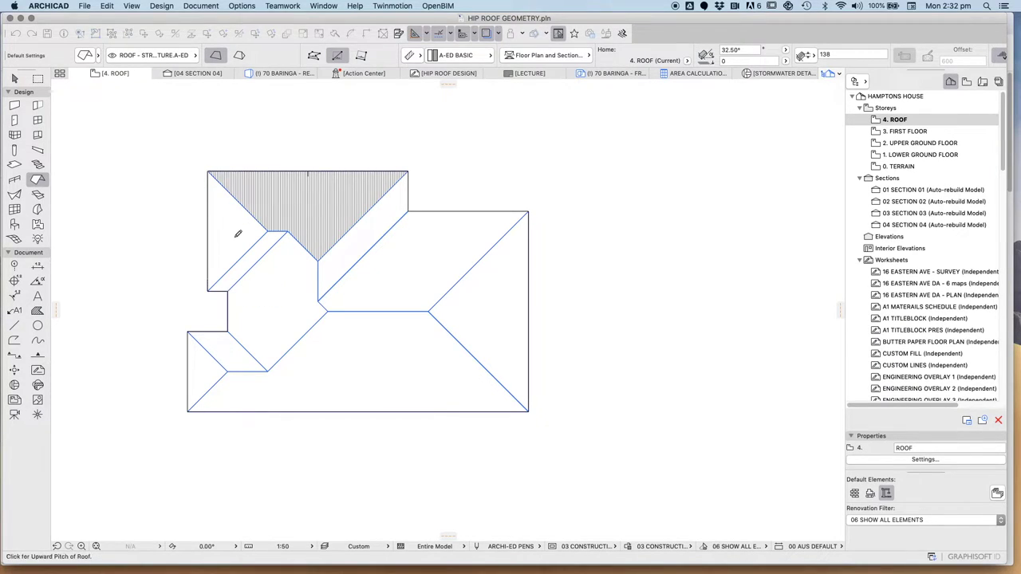
pyautogui.click(232, 234)
pyautogui.click(227, 237)
pyautogui.scroll(5, 219, 291)
pyautogui.click(183, 291)
pyautogui.click(243, 291)
pyautogui.click(243, 269)
# Roof the middle diagonal face from the inner wall and the small lower-left face.
pyautogui.scroll(-3, 240, 271)
pyautogui.click(244, 280)
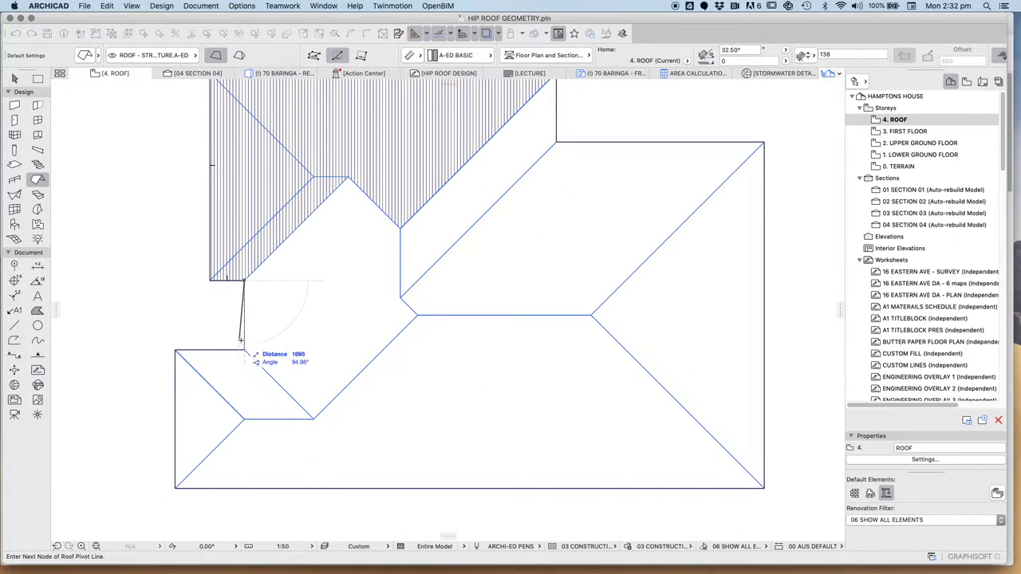
pyautogui.click(244, 350)
pyautogui.click(310, 295)
pyautogui.click(311, 299)
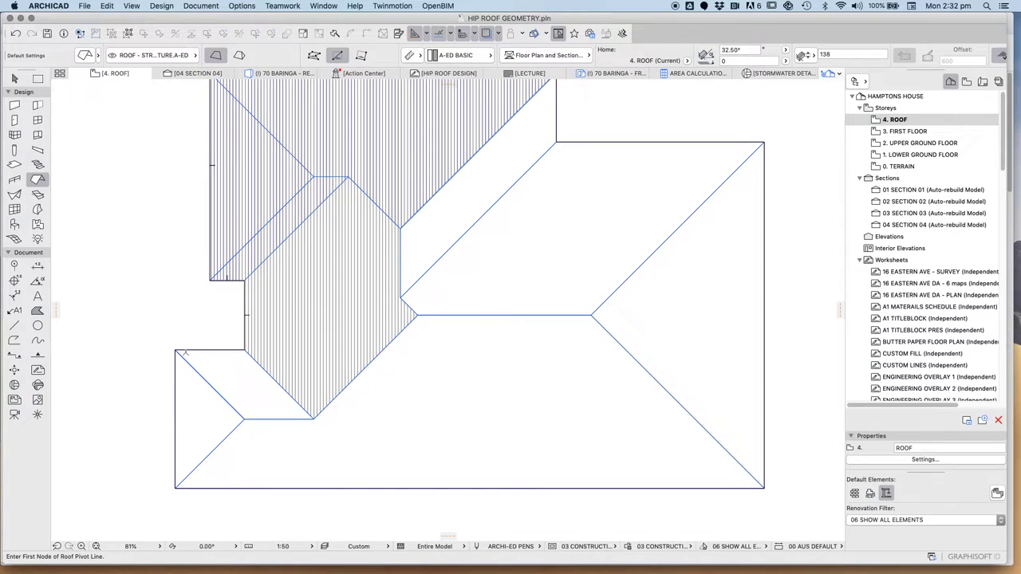
pyautogui.click(175, 351)
pyautogui.click(279, 365)
pyautogui.click(236, 366)
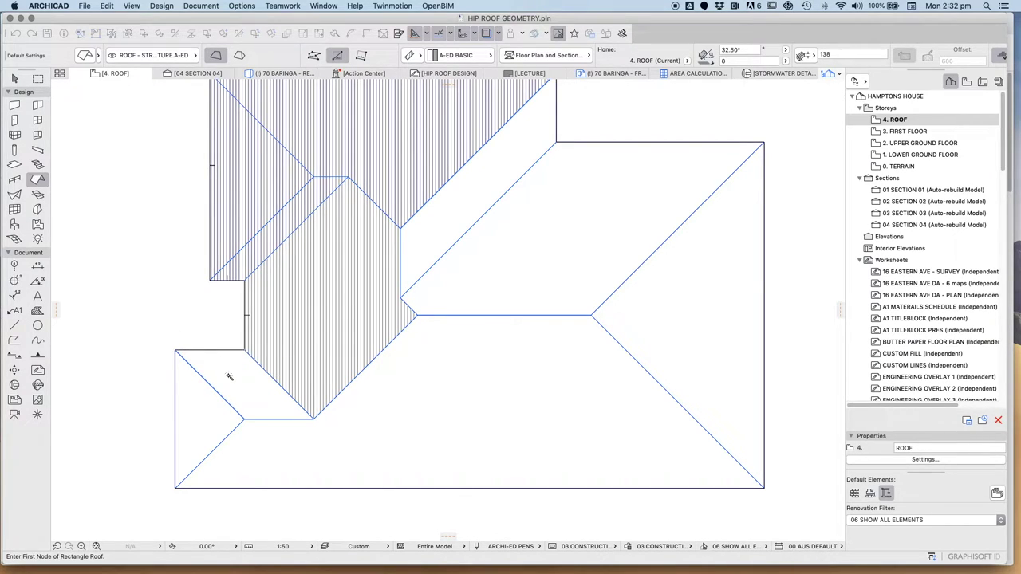
# Roof the lower-left end face and the long bottom face.
pyautogui.click(175, 351)
pyautogui.click(175, 488)
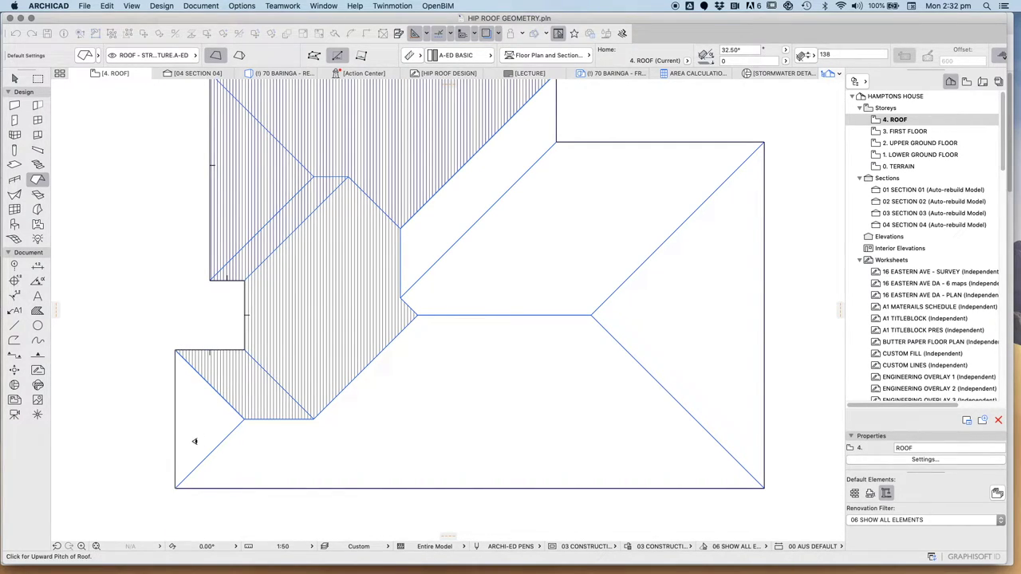
pyautogui.click(194, 444)
pyautogui.scroll(-3, 193, 444)
pyautogui.click(184, 456)
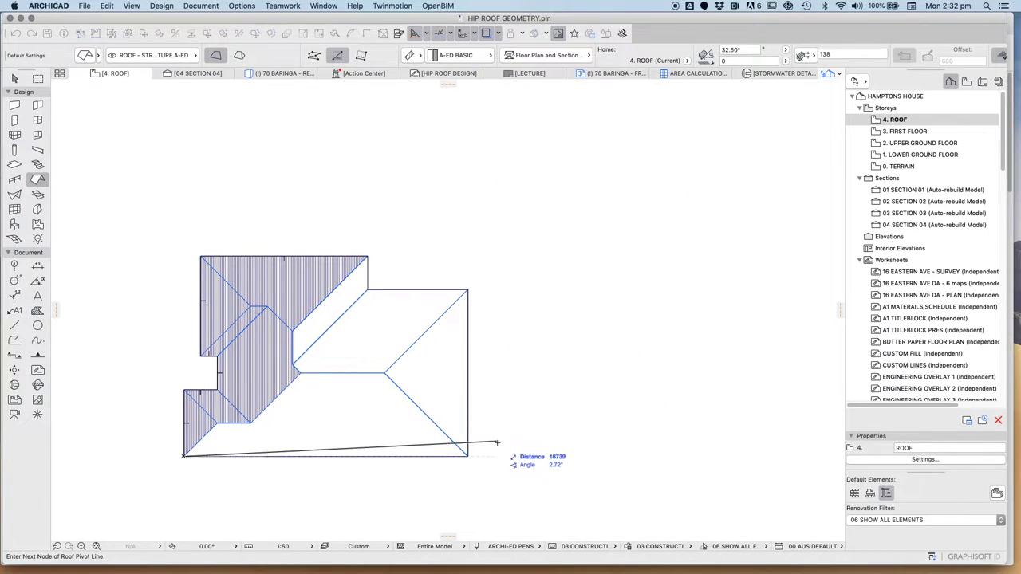
pyautogui.press('Escape')
pyautogui.click(367, 433)
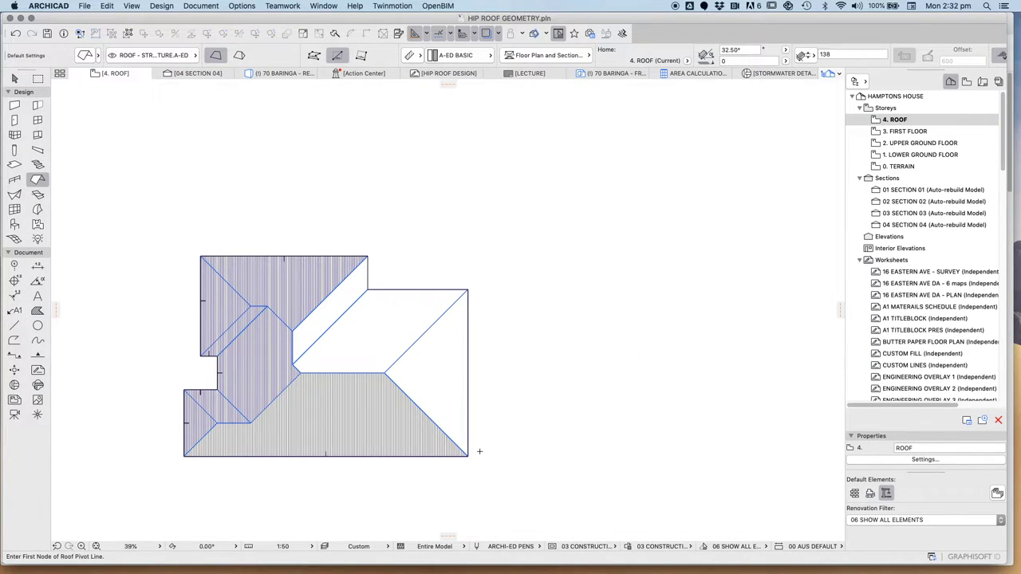
# Roof the right hip face along the right edge, discarding an accidental rectangular roof.
pyautogui.click(468, 457)
pyautogui.click(468, 291)
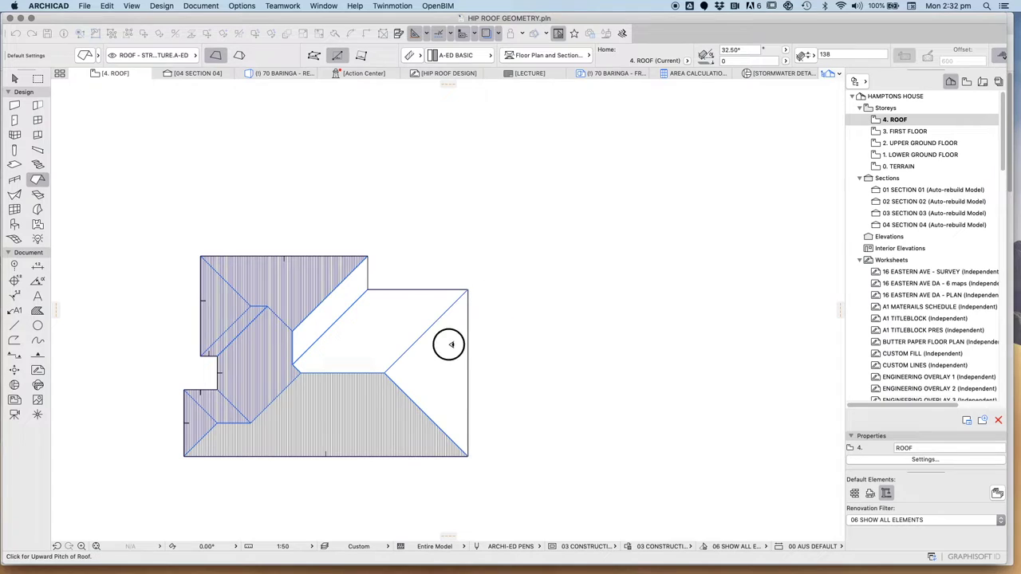
pyautogui.click(463, 294)
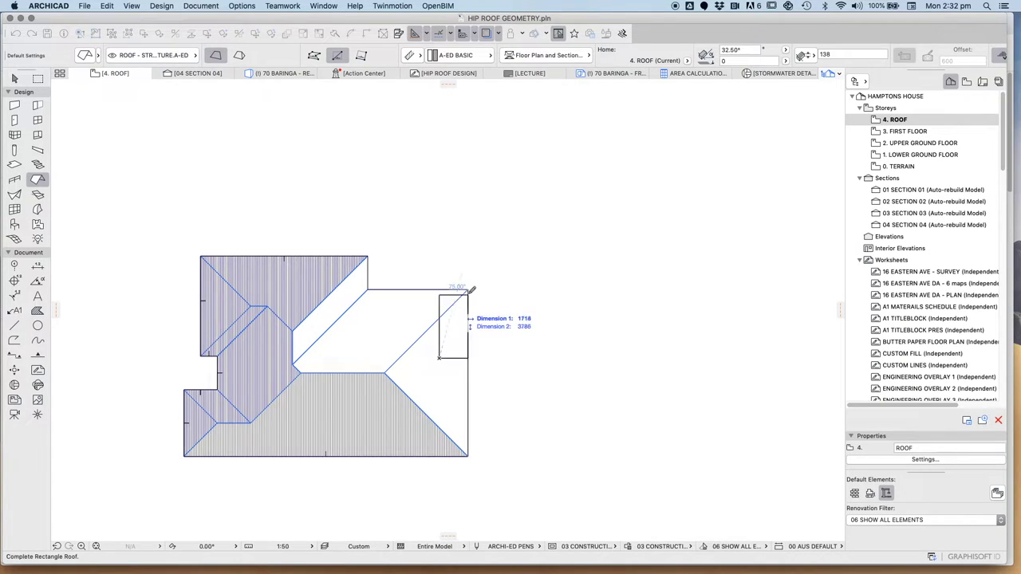
pyautogui.press('Escape')
pyautogui.click(468, 455)
pyautogui.click(468, 291)
pyautogui.click(443, 357)
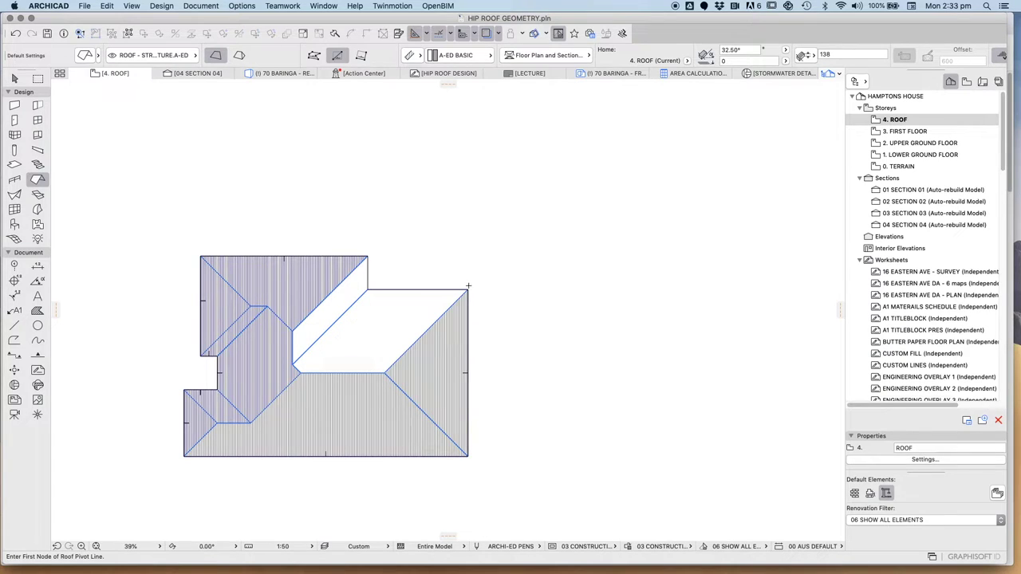
# Roof the upper face of the right wing and the last uncovered diagonal gap.
pyautogui.click(468, 290)
pyautogui.click(369, 288)
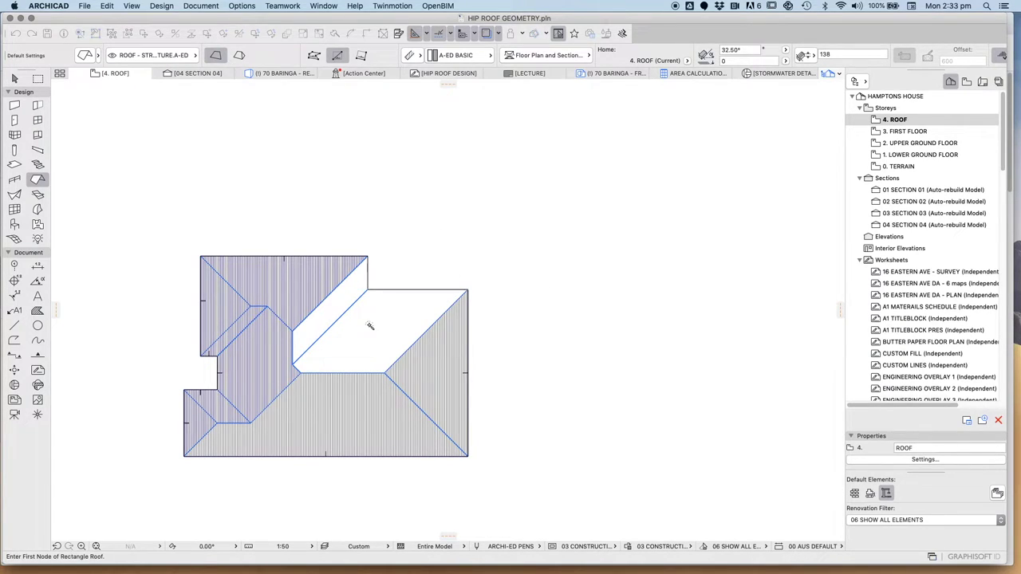
pyautogui.click(368, 325)
pyautogui.click(368, 288)
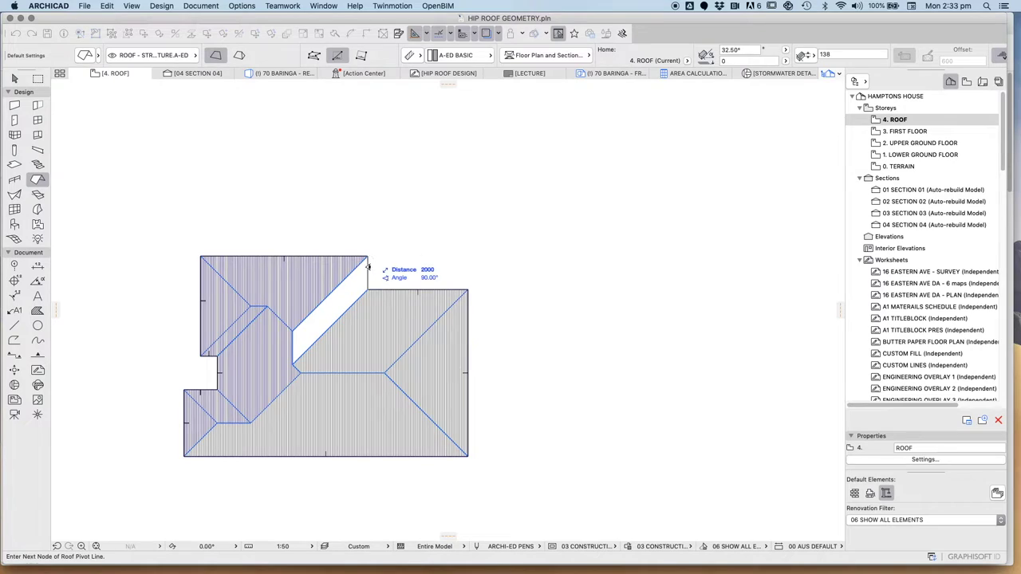
pyautogui.click(292, 364)
pyautogui.click(343, 297)
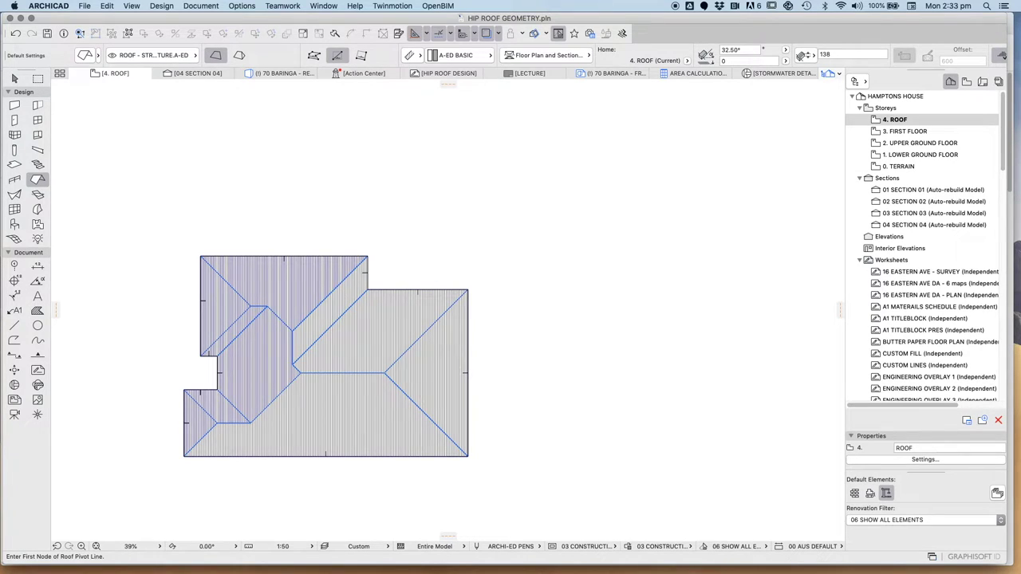
pyautogui.click(15, 77)
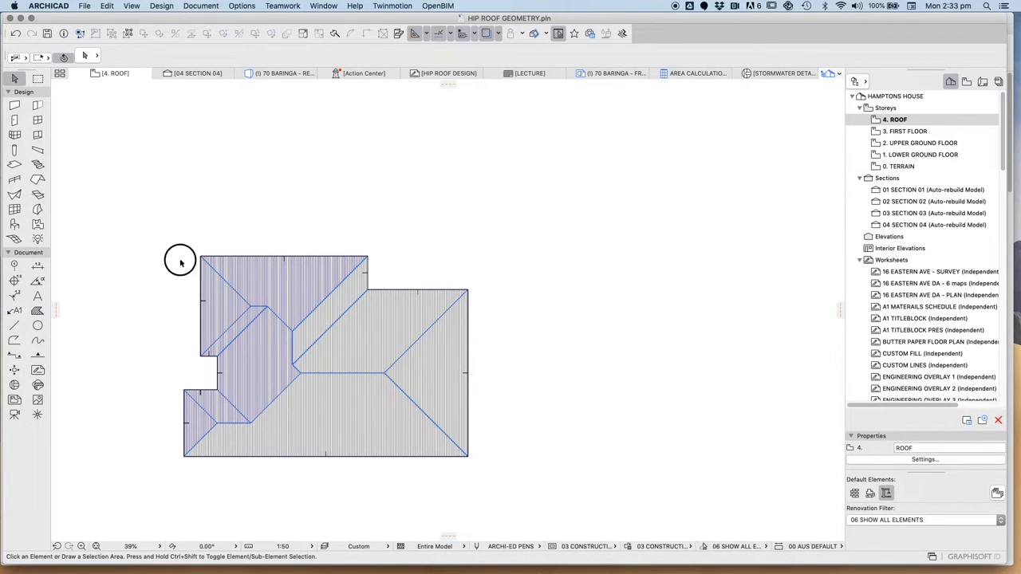
pyautogui.moveTo(150, 222); pyautogui.dragTo(595, 497)
pyautogui.rightClick(501, 197)
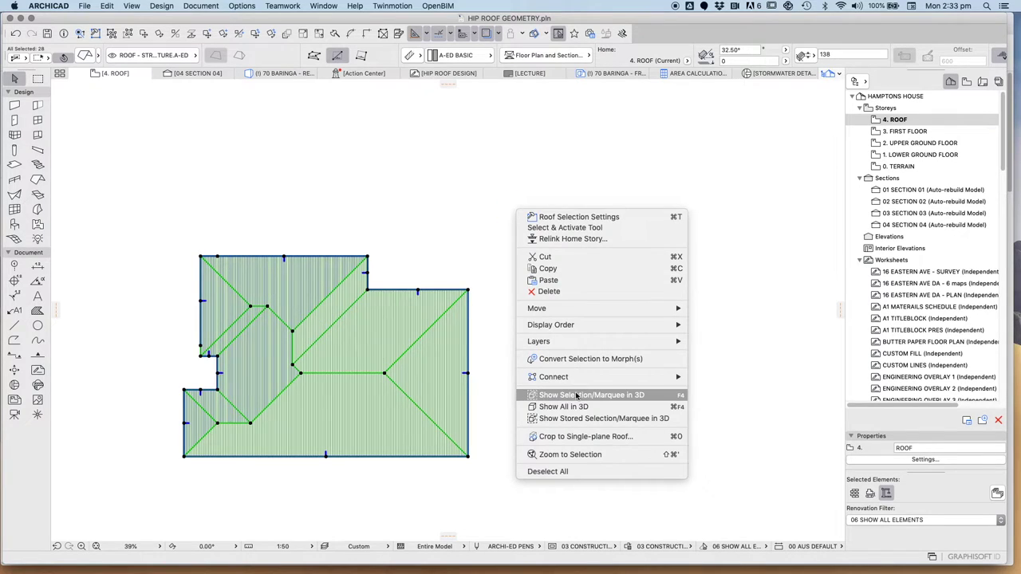
pyautogui.click(403, 400)
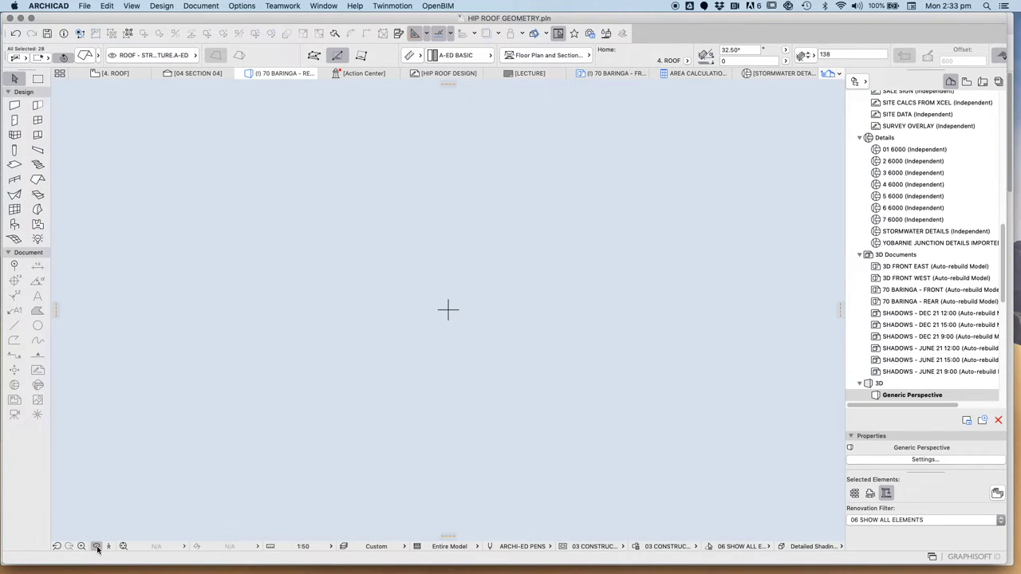
pyautogui.click(123, 548)
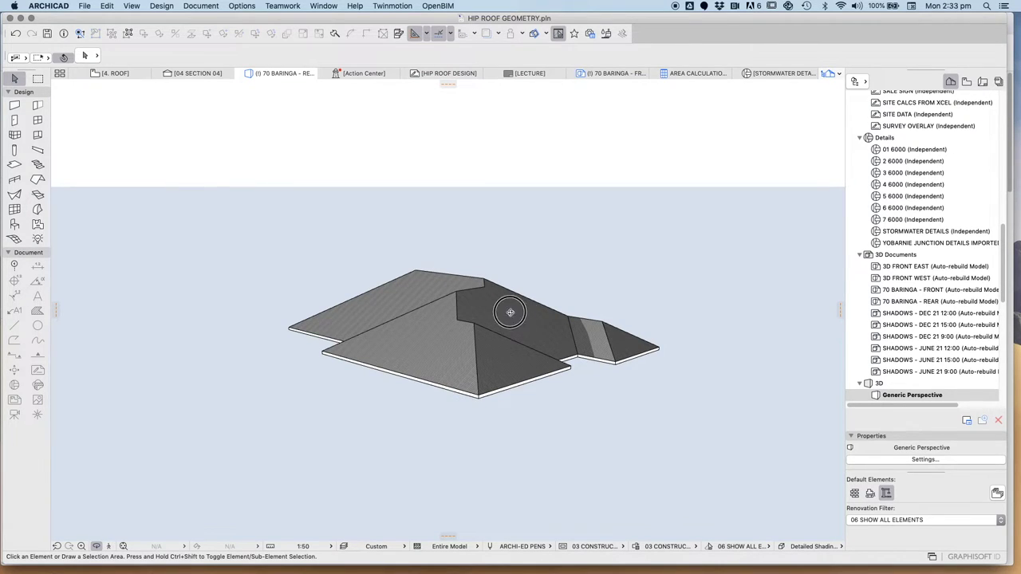
pyautogui.moveTo(511, 310); pyautogui.dragTo(558, 370)
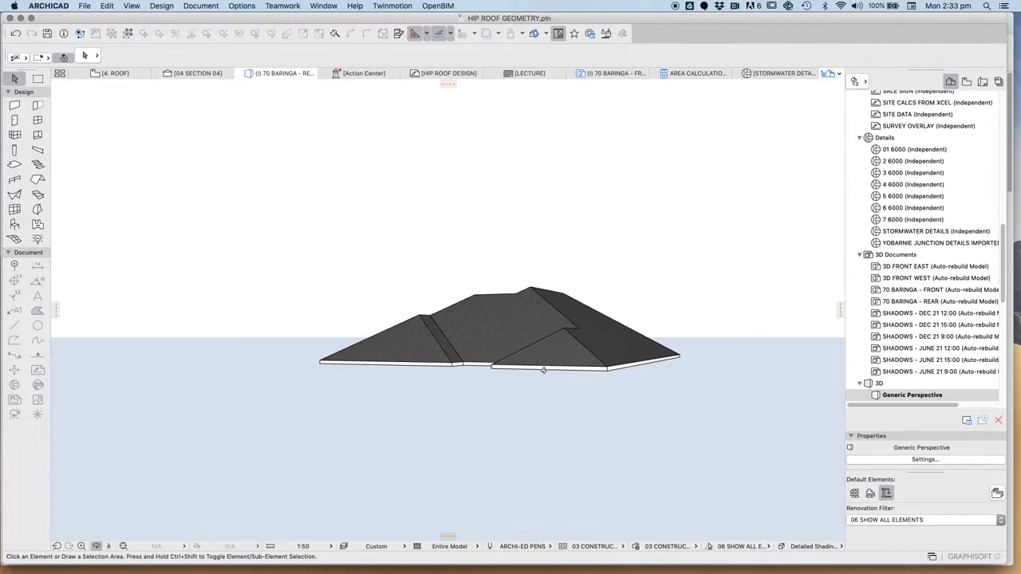
pyautogui.press('F2')
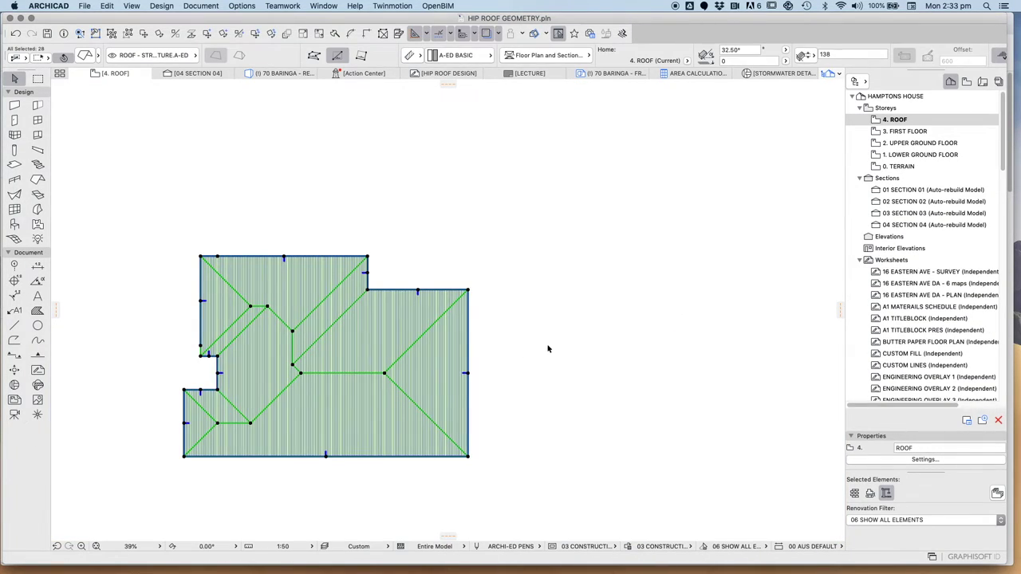
pyautogui.click(548, 348)
pyautogui.scroll(-4, 944, 233)
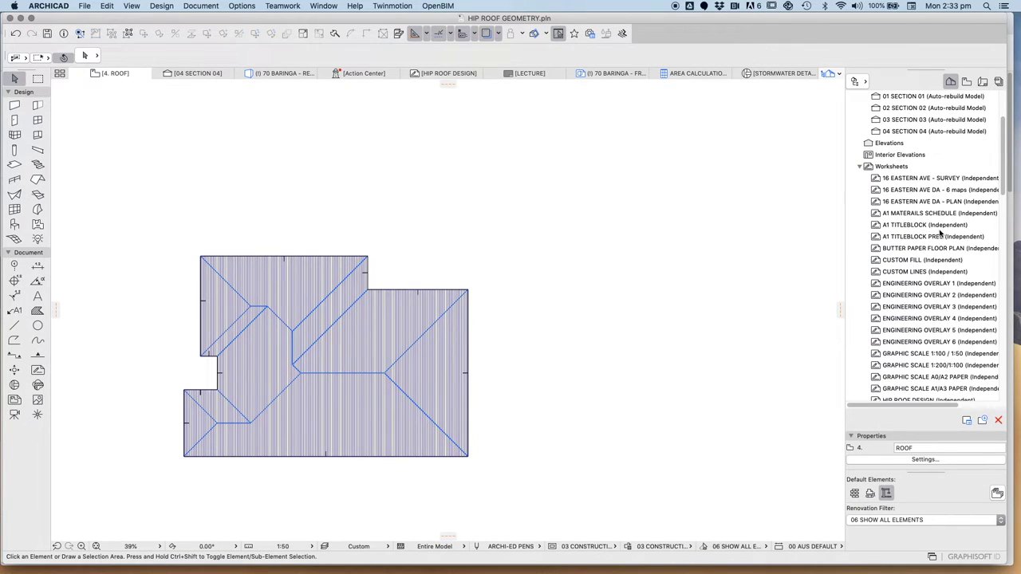
pyautogui.scroll(-3, 490, 324)
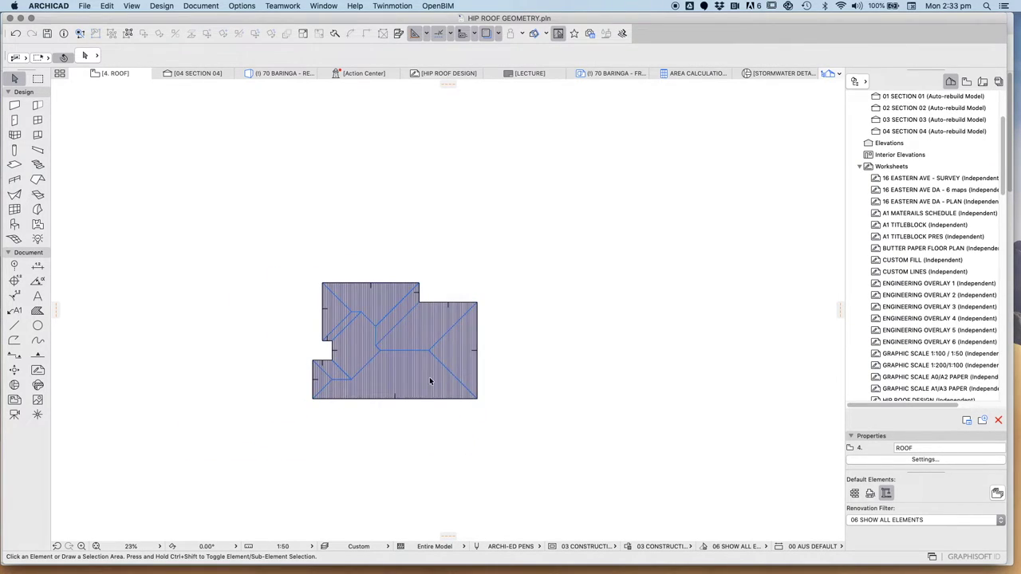
pyautogui.scroll(3, 430, 380)
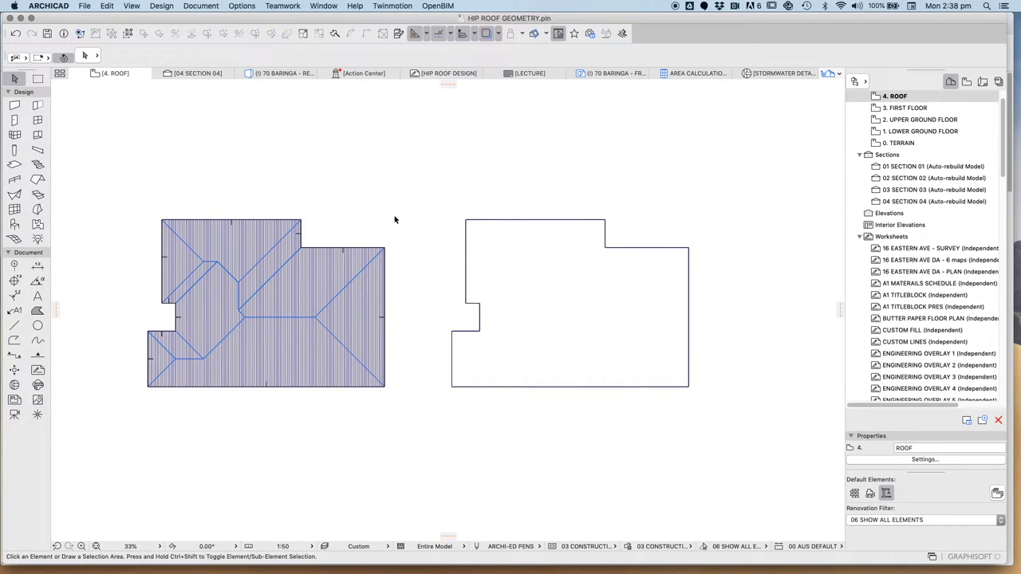
pyautogui.click(491, 220)
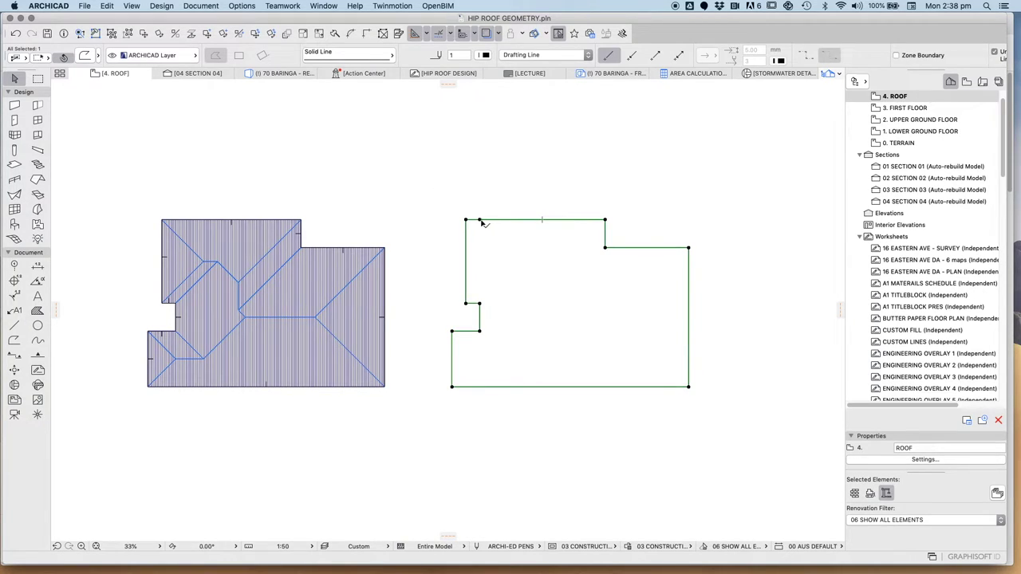
pyautogui.click(479, 220)
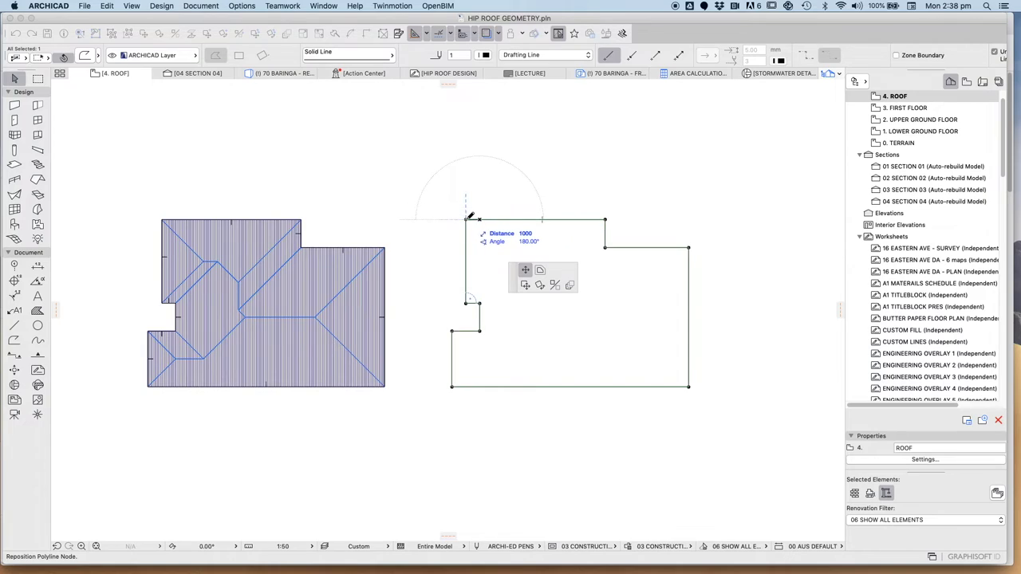
pyautogui.press('Escape')
pyautogui.press('Escape')
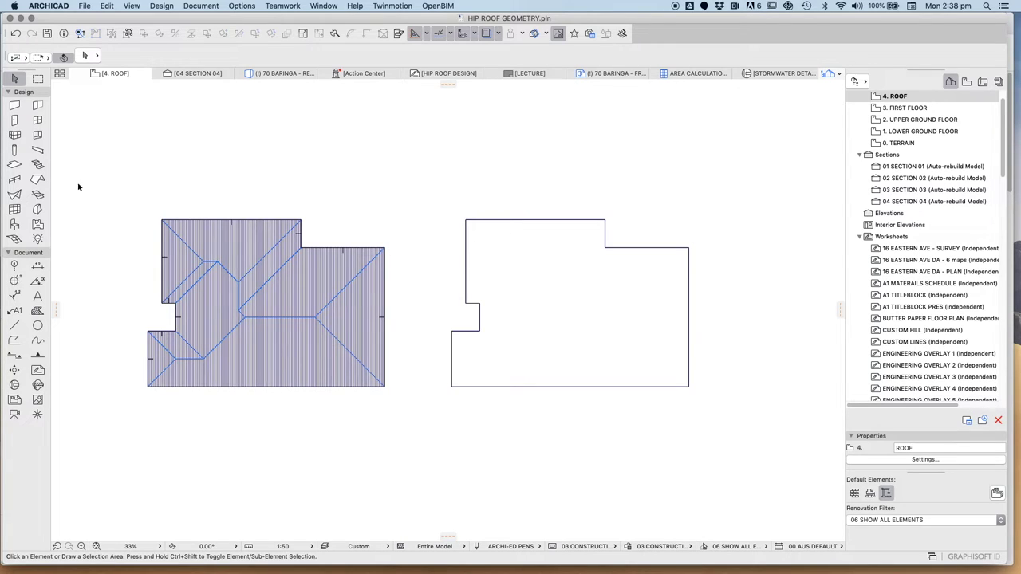
# Set the multi-plane roof's eaves overhang to 0 and magic-wand a 20° roof into the right outline.
pyautogui.click(38, 180)
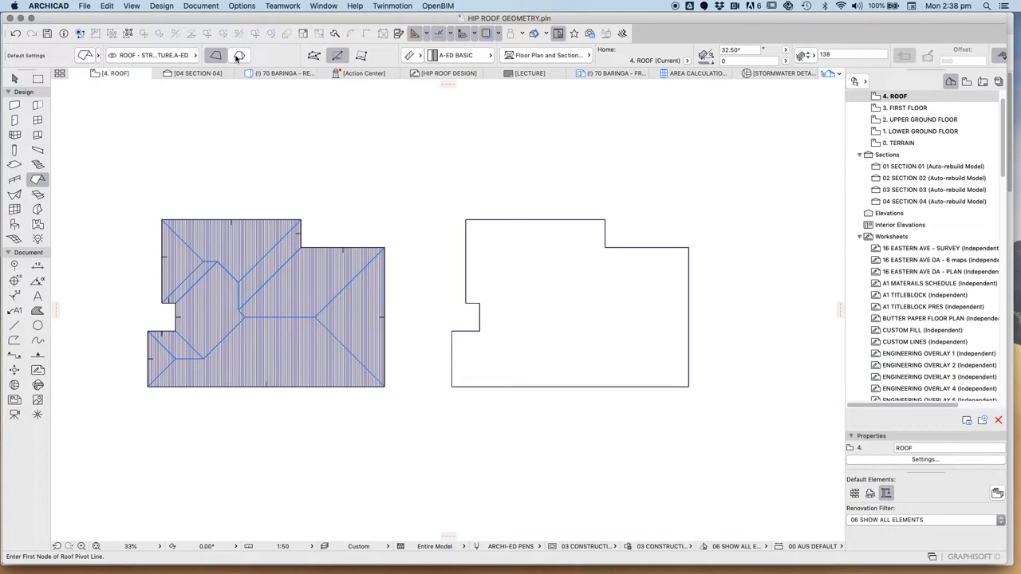
pyautogui.click(238, 56)
pyautogui.click(86, 55)
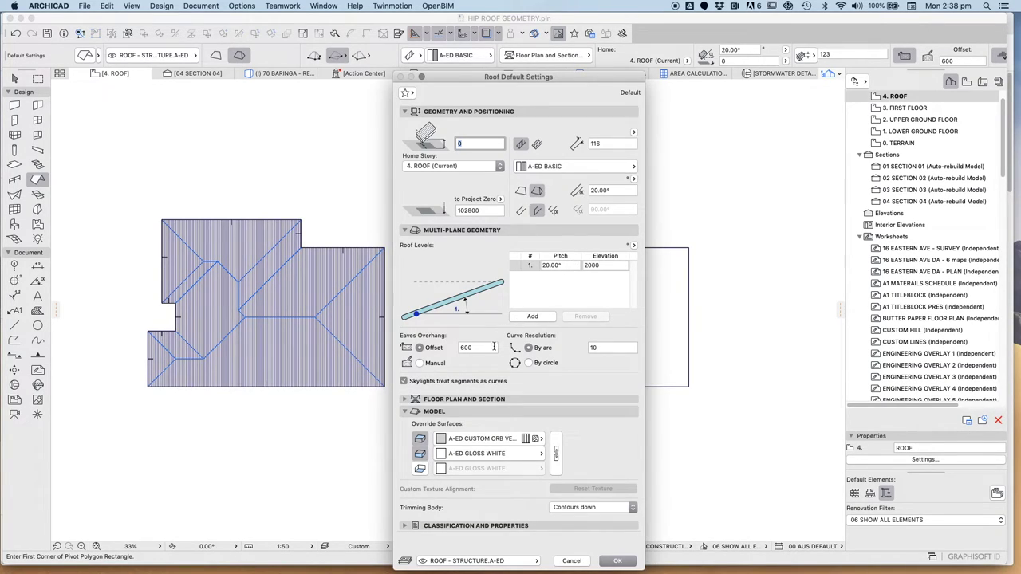
pyautogui.click(476, 347)
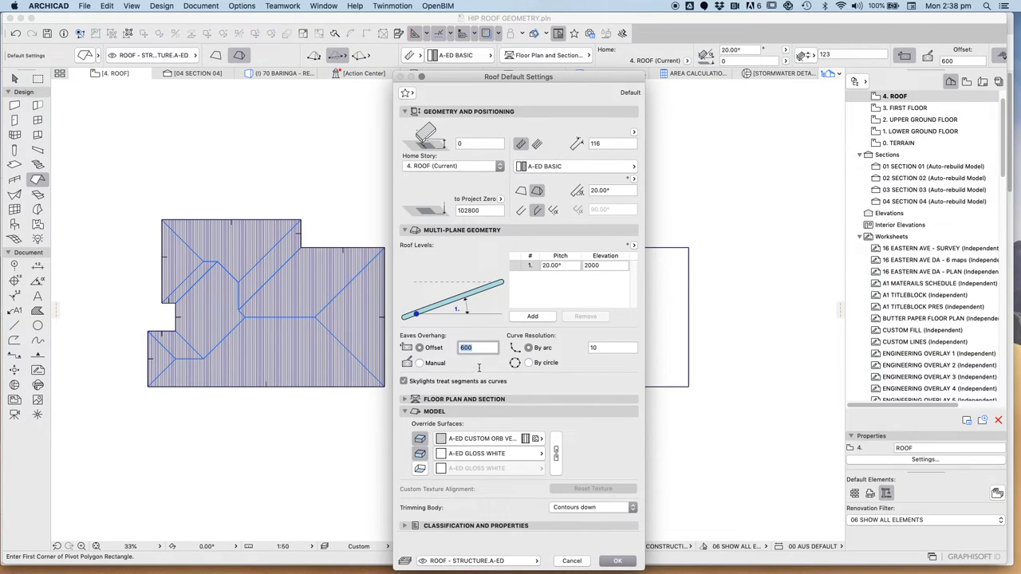
pyautogui.click(630, 562)
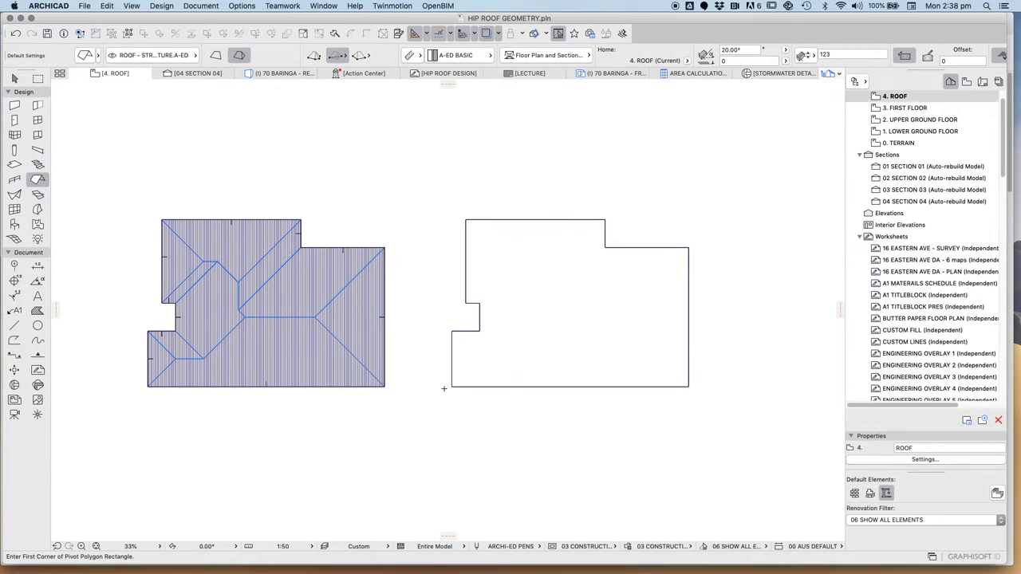
pyautogui.click(547, 241)
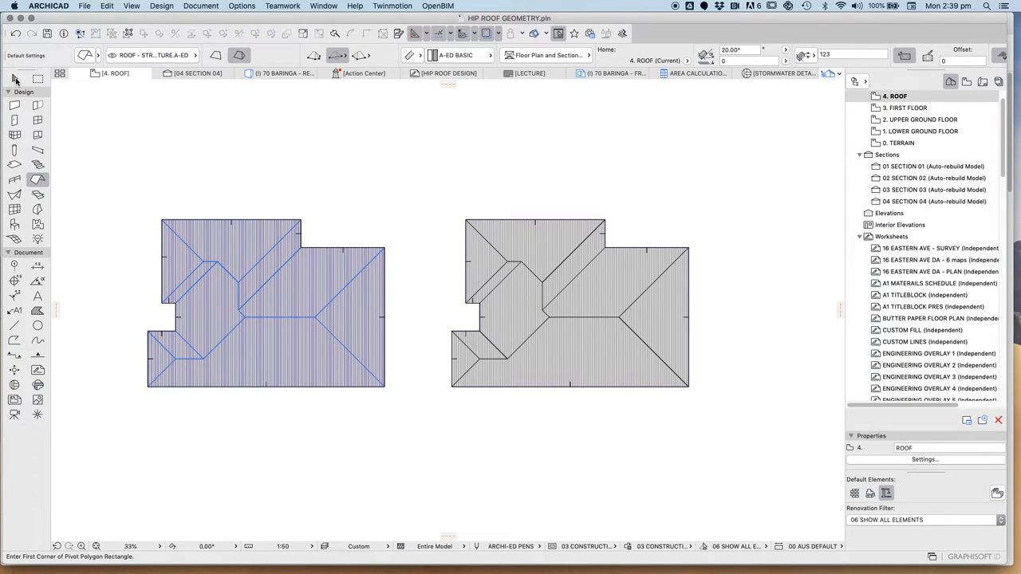
pyautogui.click(15, 79)
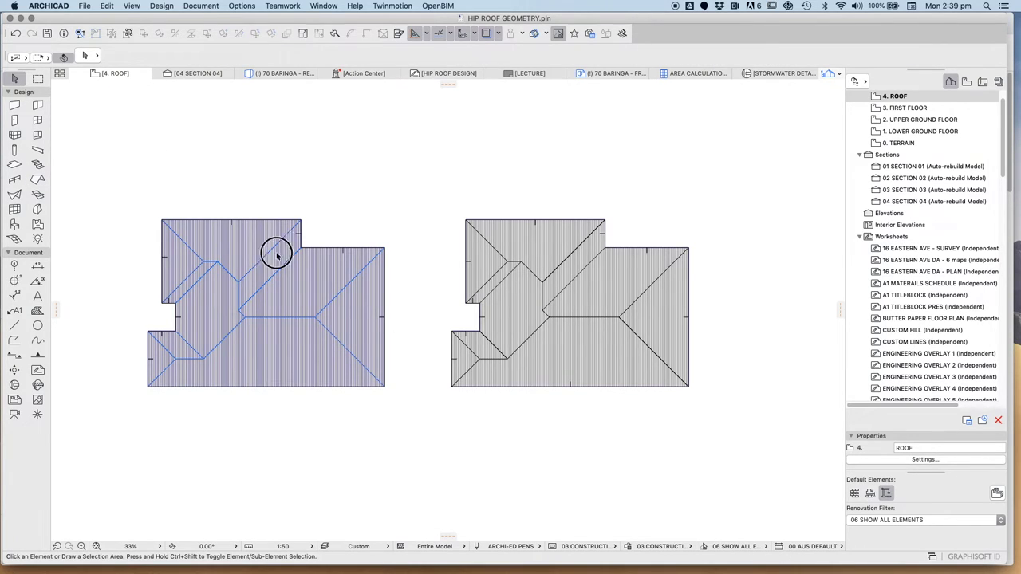
# Select the new multi-plane roof and review its settings.
pyautogui.moveTo(115, 155); pyautogui.dragTo(722, 427)
pyautogui.rightClick(599, 177)
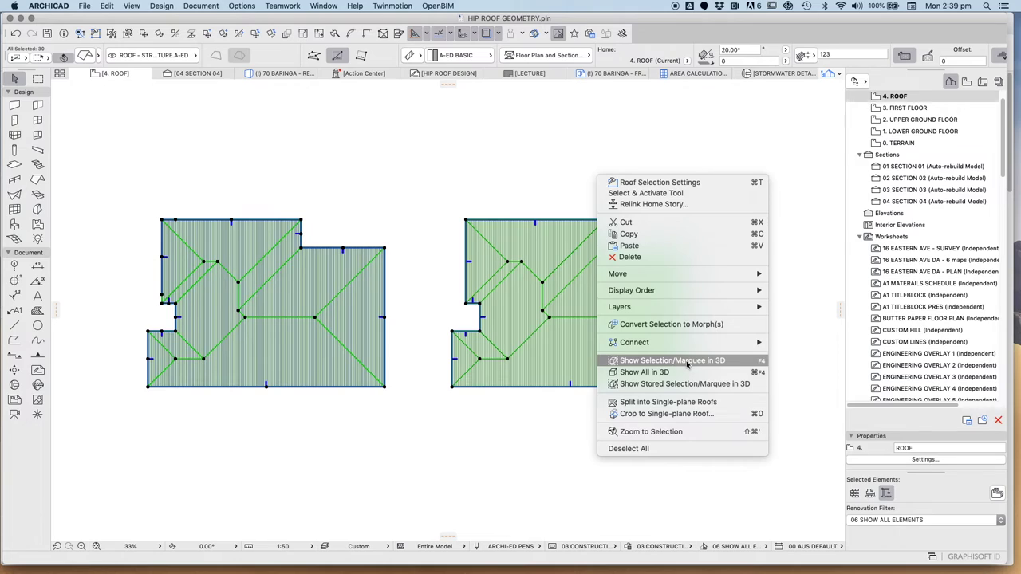
pyautogui.click(524, 201)
pyautogui.click(524, 191)
pyautogui.click(526, 245)
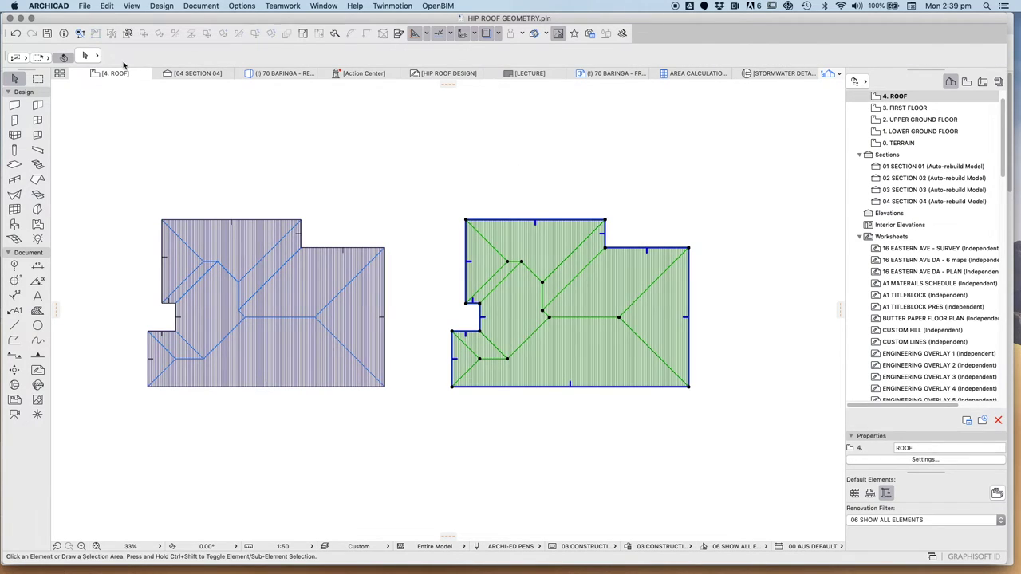
pyautogui.doubleClick(630, 352)
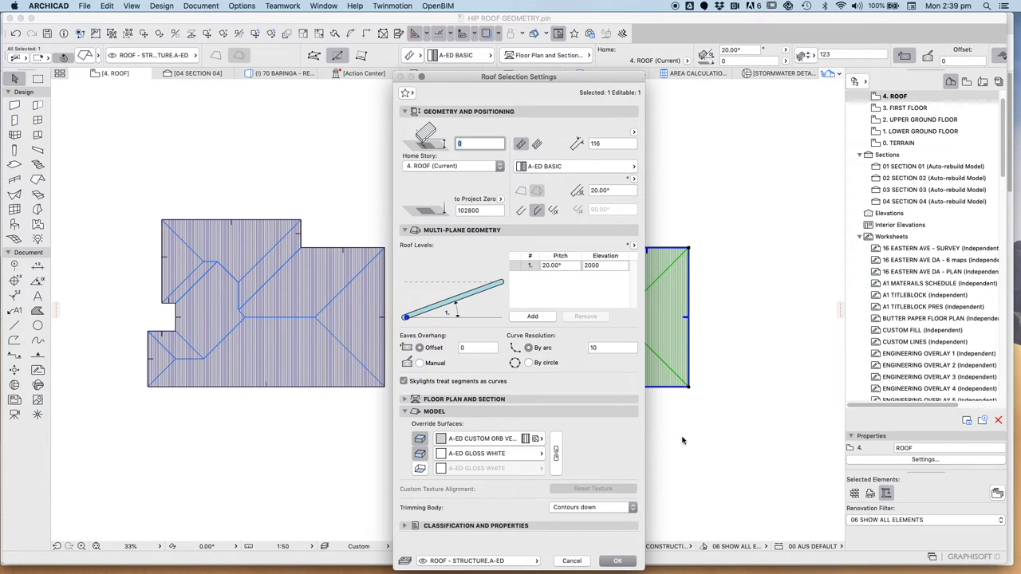
pyautogui.click(615, 560)
pyautogui.click(319, 132)
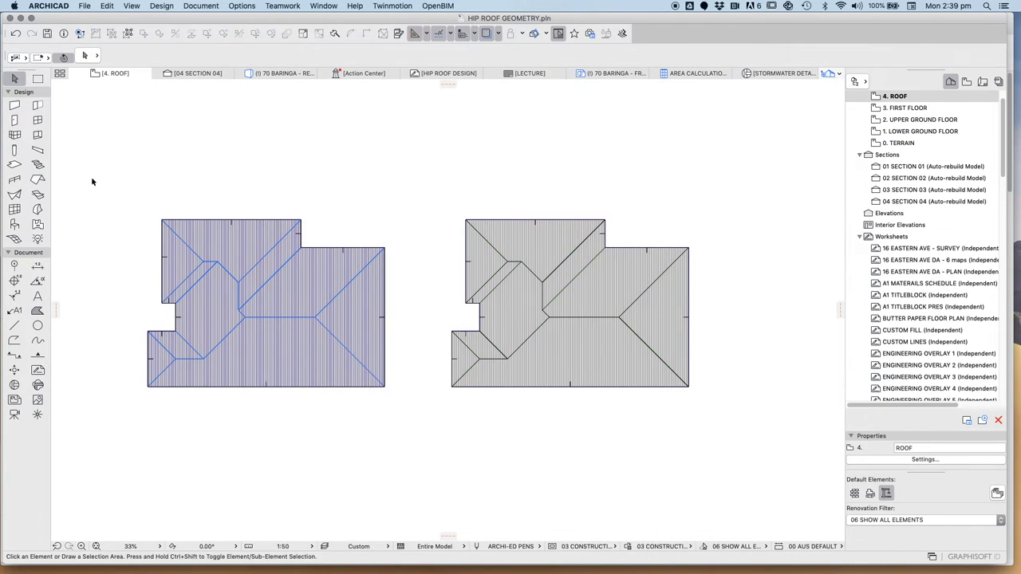
# Marquee both hip roofs and show the selection in 3D.
pyautogui.moveTo(111, 172); pyautogui.dragTo(781, 475)
pyautogui.rightClick(668, 163)
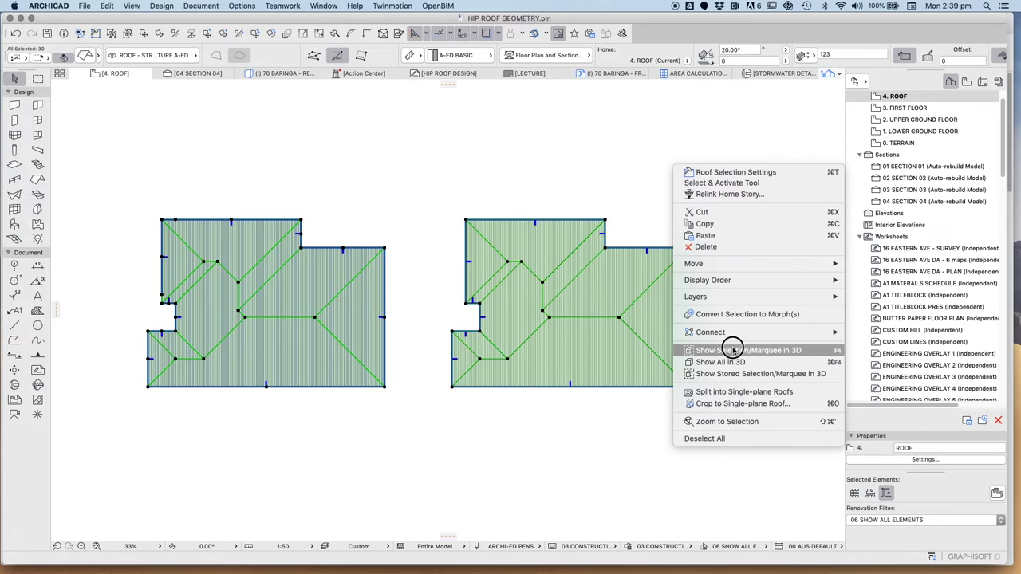
pyautogui.click(729, 413)
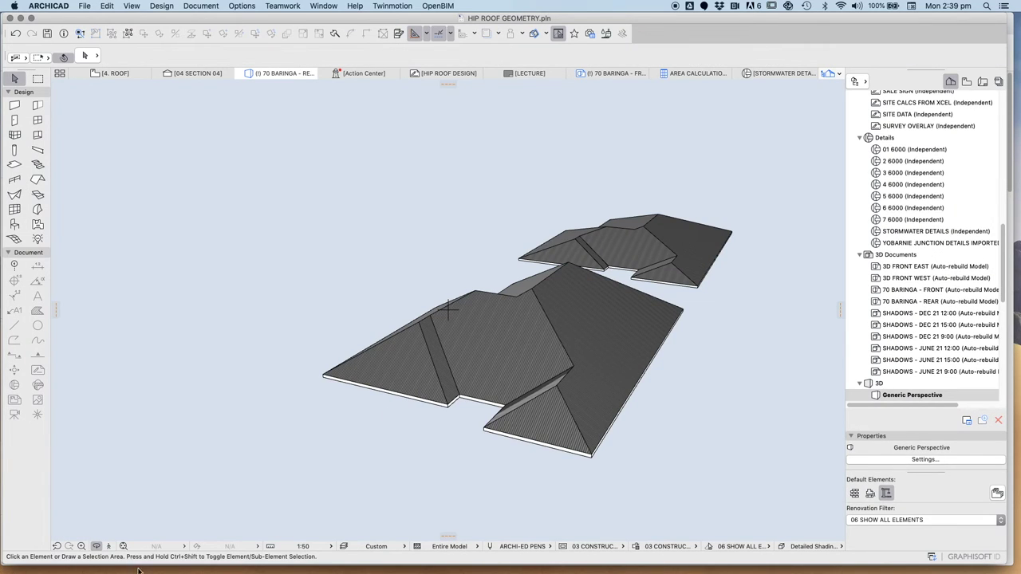
# Orbit to a low side angle and check the hand-built roof's pitch.
pyautogui.moveTo(414, 293); pyautogui.dragTo(486, 343)
pyautogui.click(574, 289)
pyautogui.click(337, 288)
pyautogui.click(85, 55)
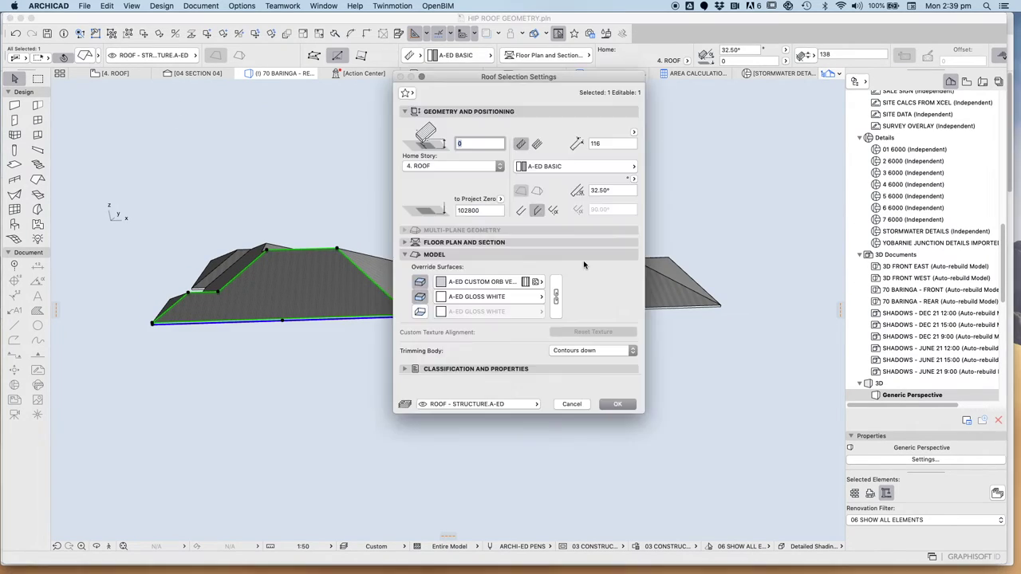
pyautogui.press('Escape')
# Change the multi-plane roof's pitch from 20° to 32.5° and orbit to compare both roofs.
pyautogui.click(529, 264)
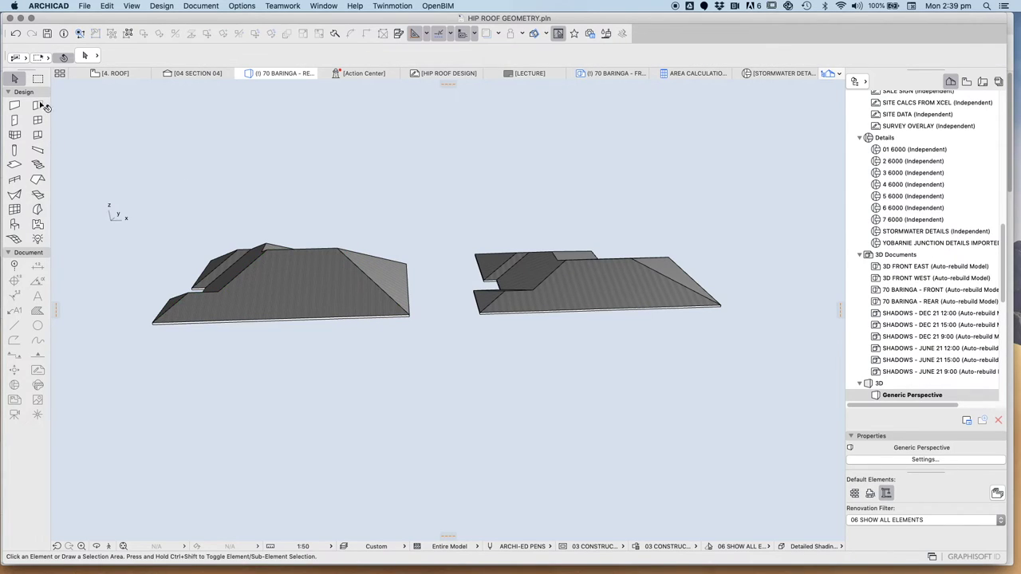
pyautogui.press('super+t')
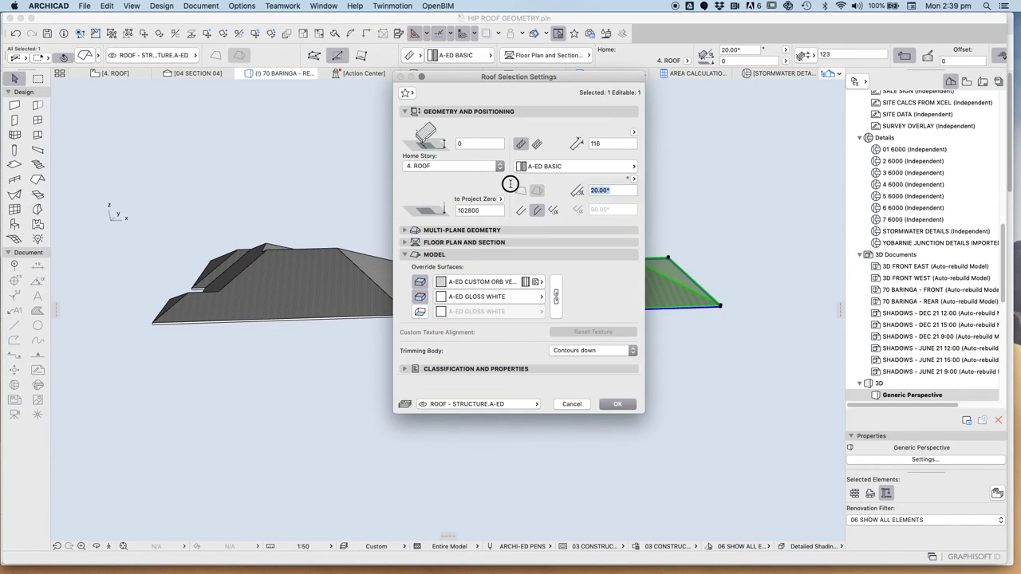
pyautogui.press('Tab')
pyautogui.write('32.5')
pyautogui.press('Return')
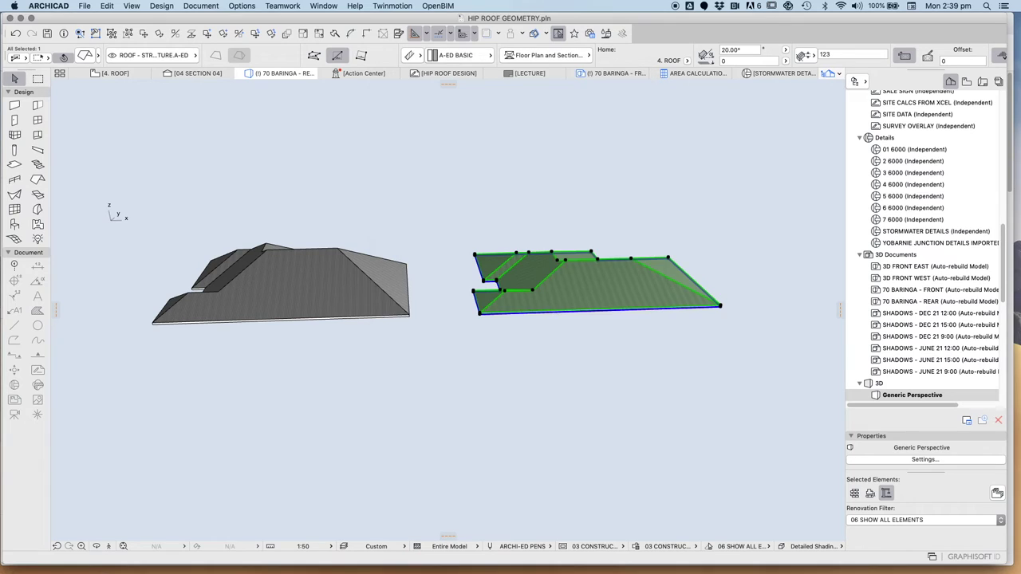
pyautogui.press('Escape')
pyautogui.keyDown('shift'); pyautogui.moveTo(358, 279); pyautogui.dragTo(465, 293, button='middle'); pyautogui.keyUp('shift')
pyautogui.scroll(10, 957, 218)
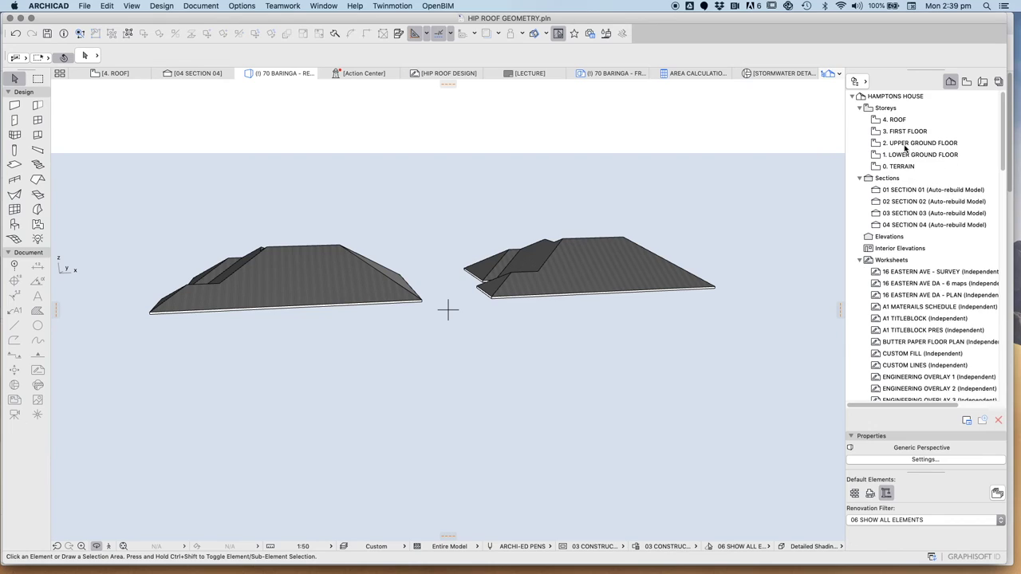
# Open the 4. ROOF floor plan, clear the selection and select the multi-plane roof.
pyautogui.click(897, 121)
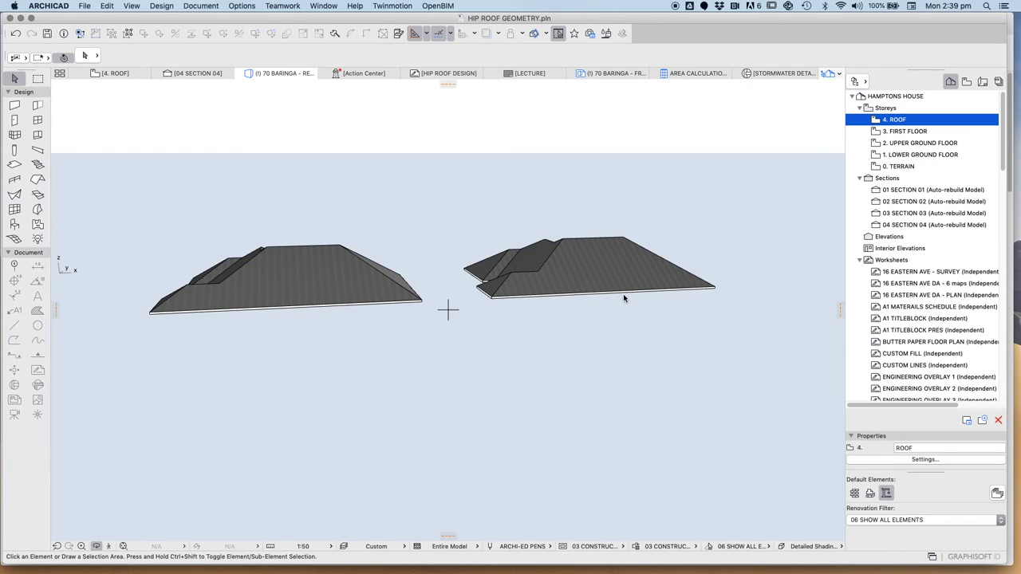
pyautogui.press('F2')
pyautogui.press('super+a')
pyautogui.click(504, 427)
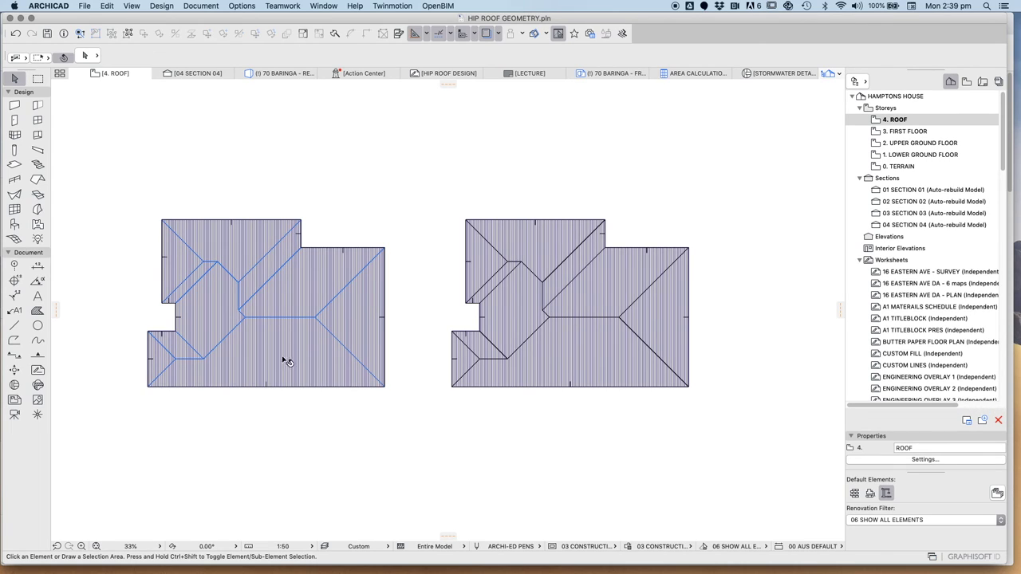
pyautogui.click(588, 343)
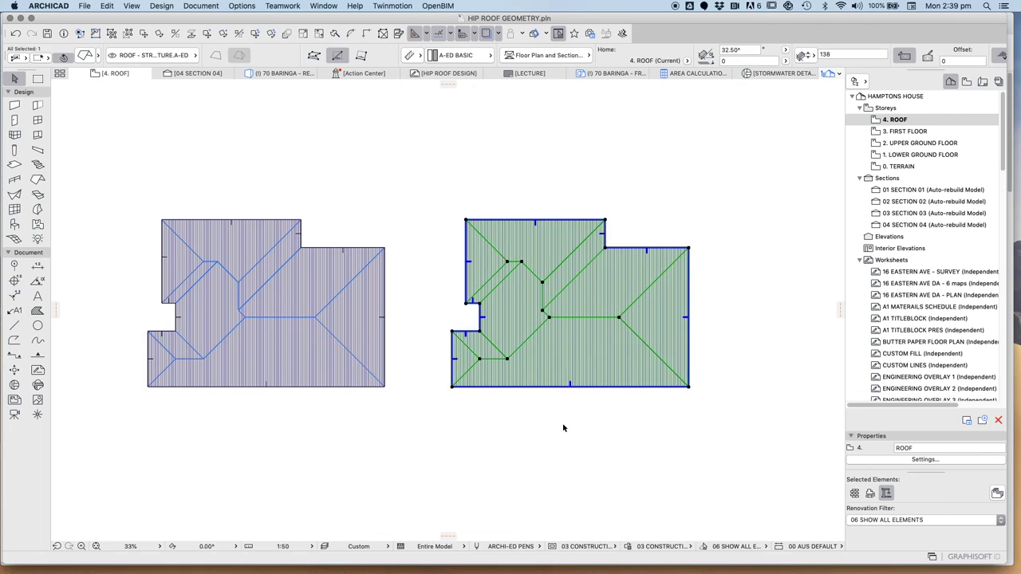